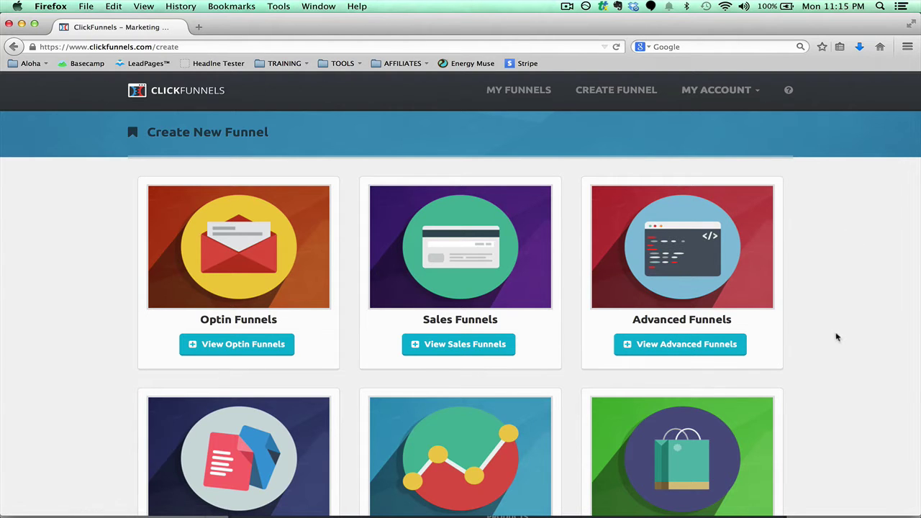
Step: Scroll through the funnel categories on the Create New Funnel page
scroll(837, 336, down, 5)
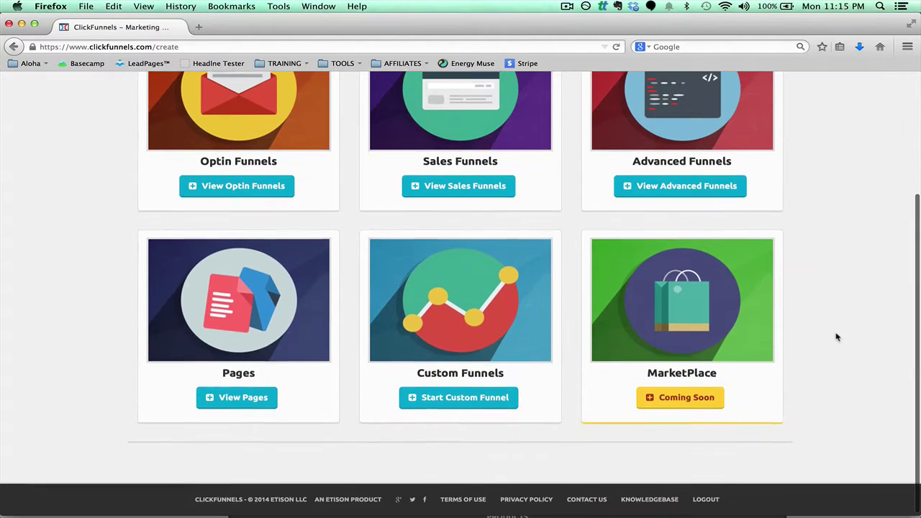
scroll(837, 336, up, 5)
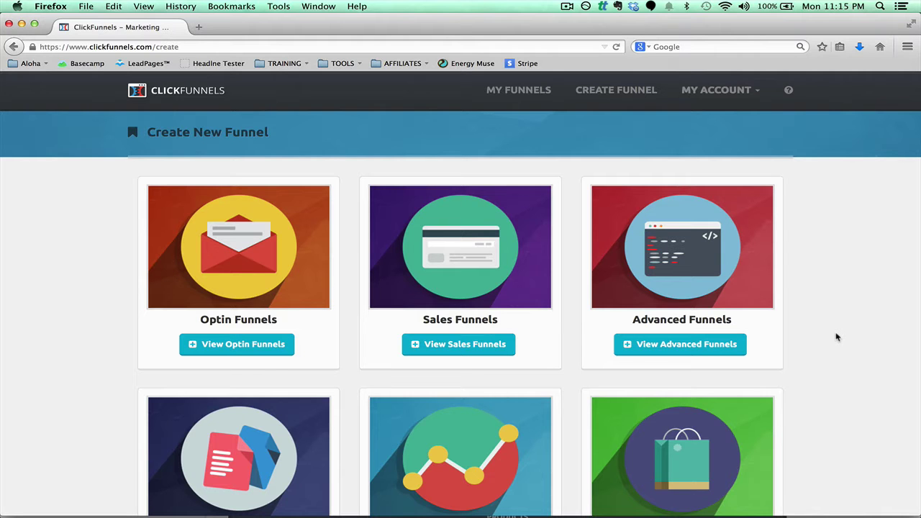
Step: Show the Advanced funnel types and start an Automated Webinar Funnel
click(708, 345)
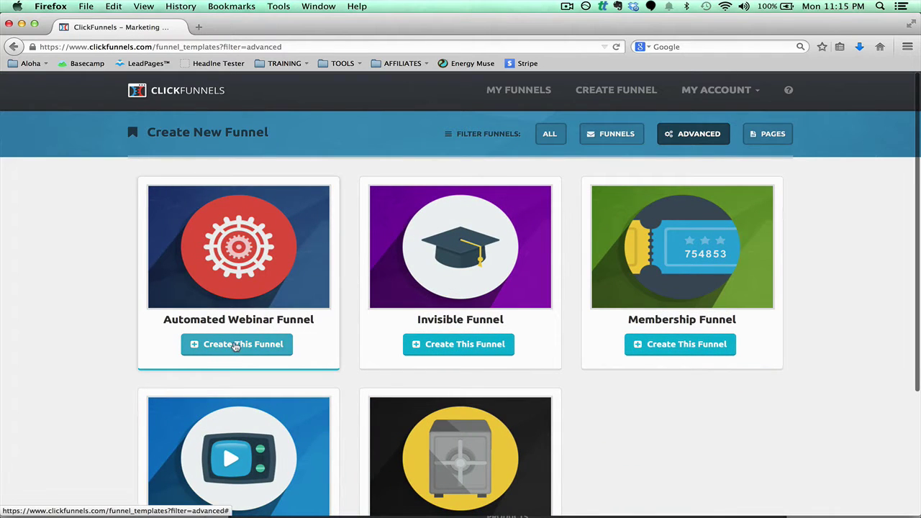
click(234, 344)
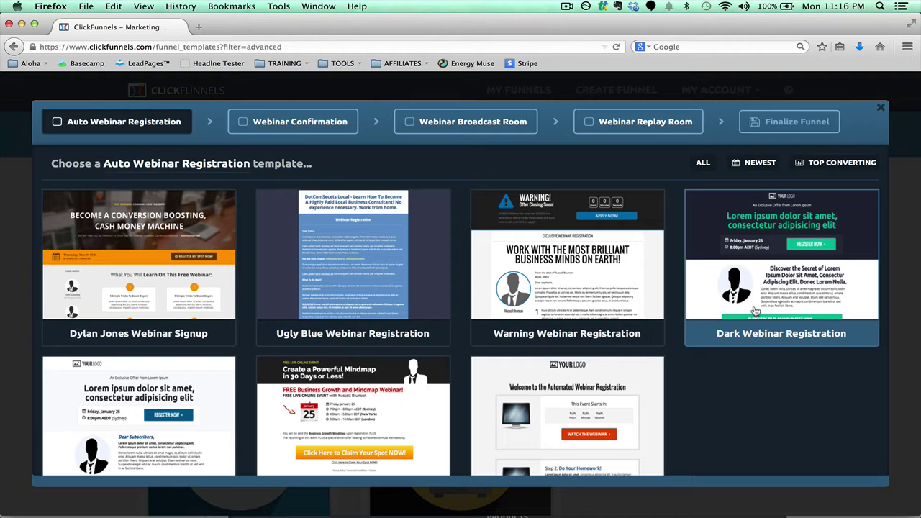
Step: Preview the Dark Webinar Registration template full-page, then close its preview
click(762, 278)
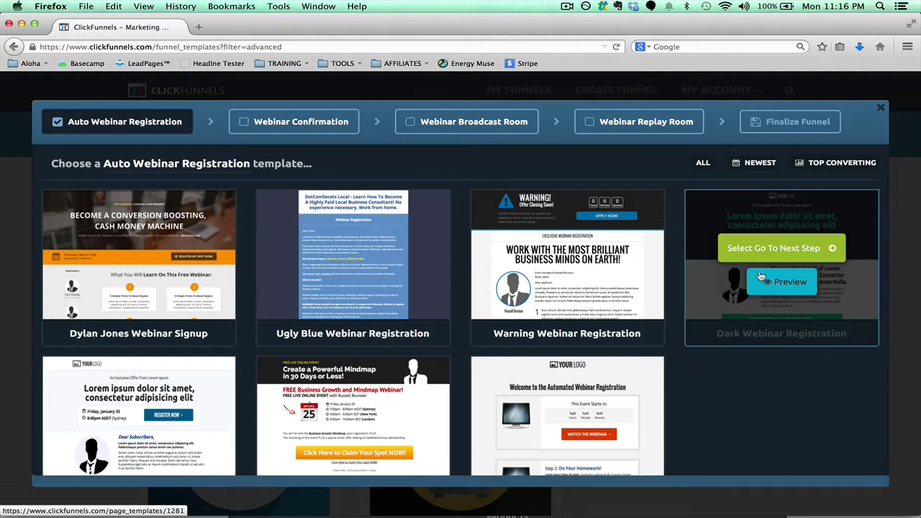
click(764, 280)
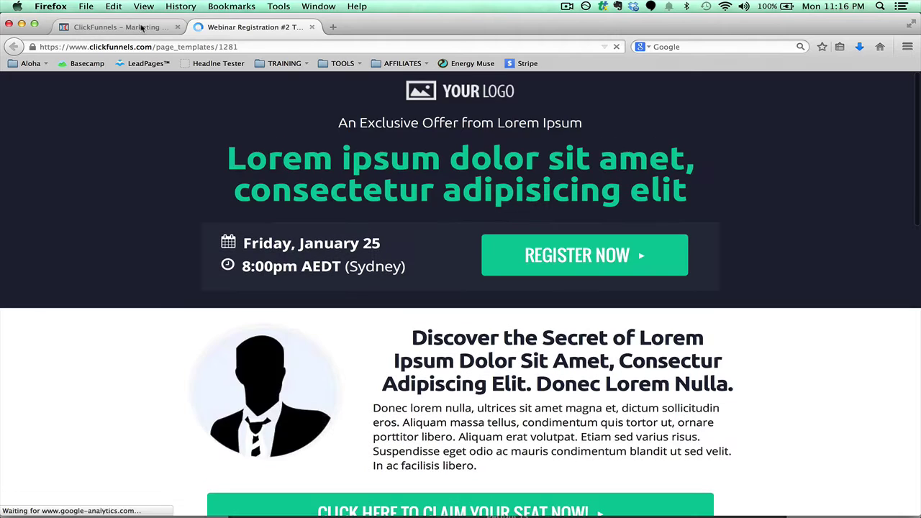
scroll(758, 298, down, 5)
scroll(759, 298, down, 3)
scroll(759, 298, down, 8)
scroll(758, 298, down, 3)
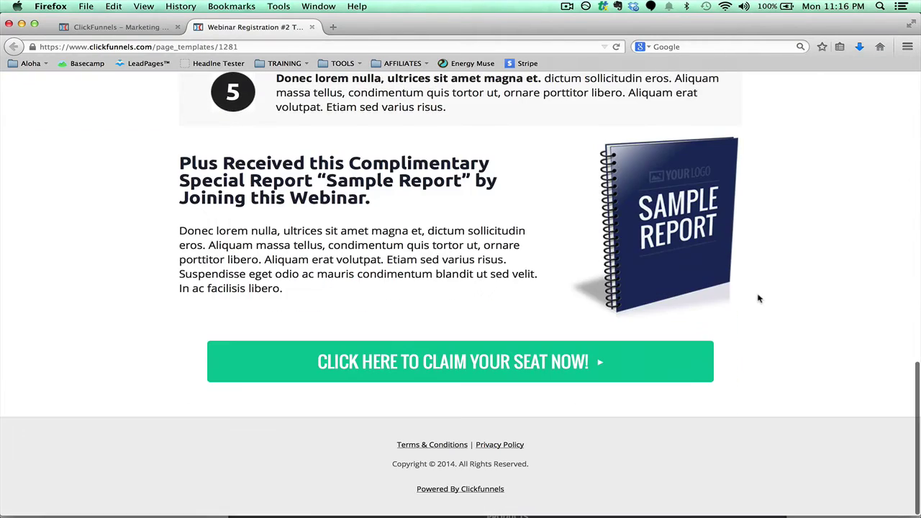
key(Home)
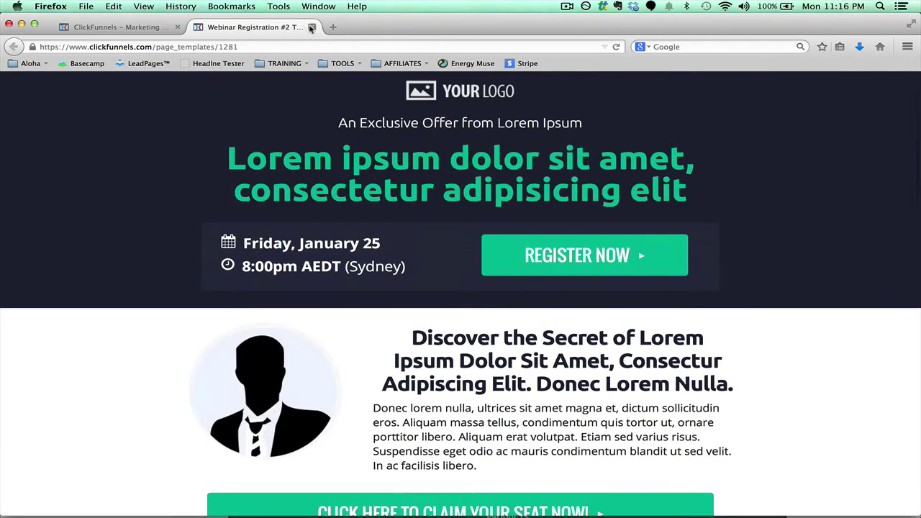
click(311, 28)
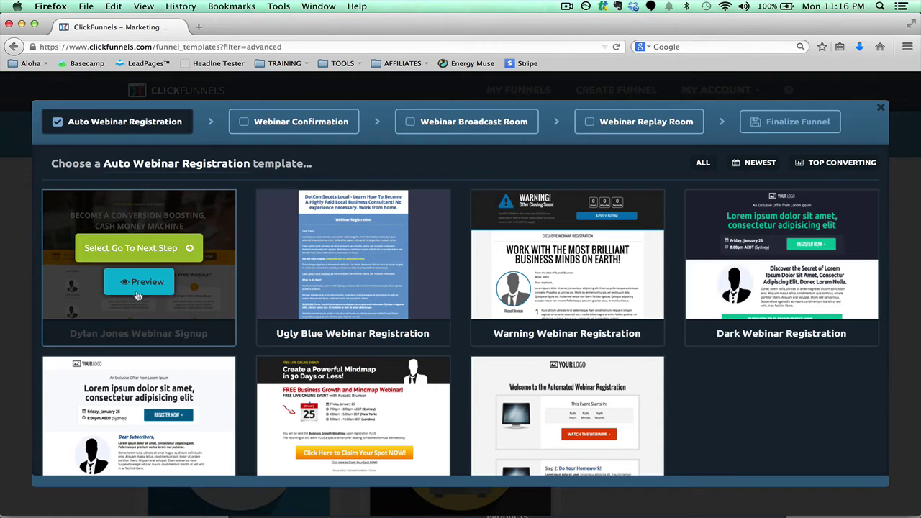
Step: Preview the Dylan Jones Webinar Signup template, then return to the template chooser
click(137, 291)
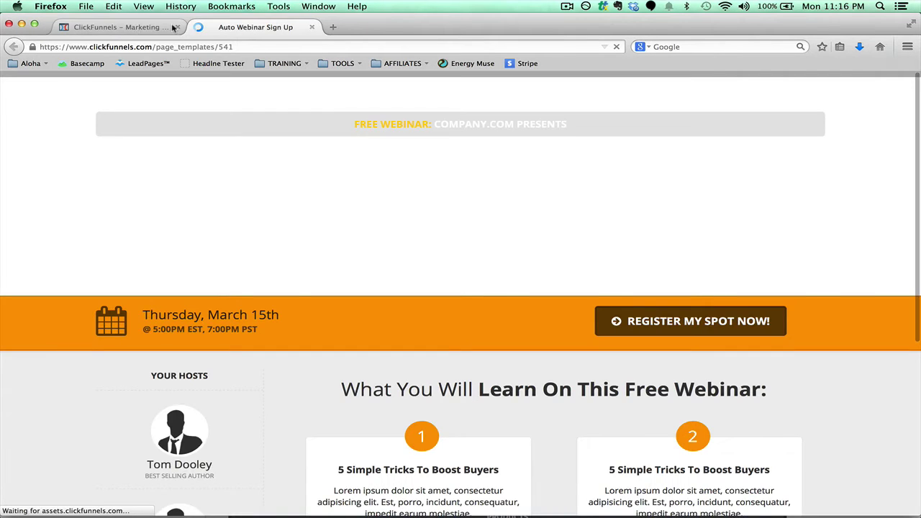
click(135, 26)
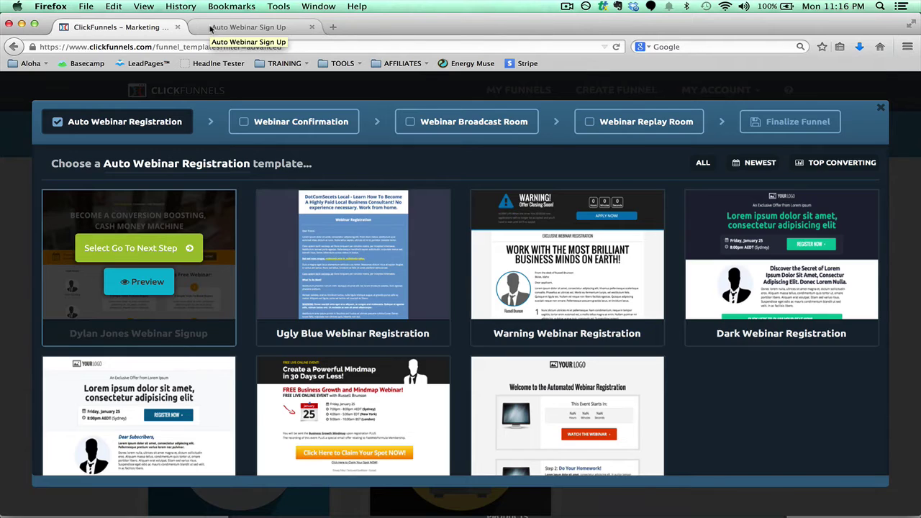
click(210, 27)
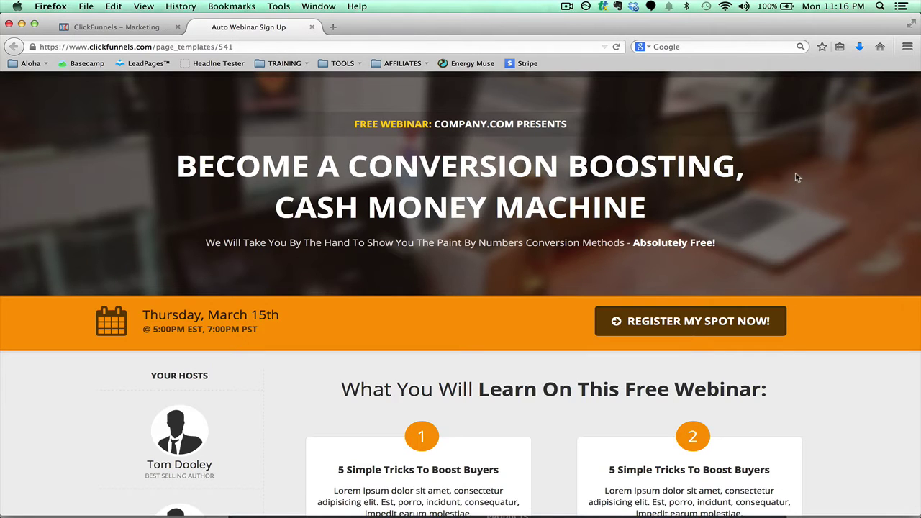
scroll(797, 176, down, 5)
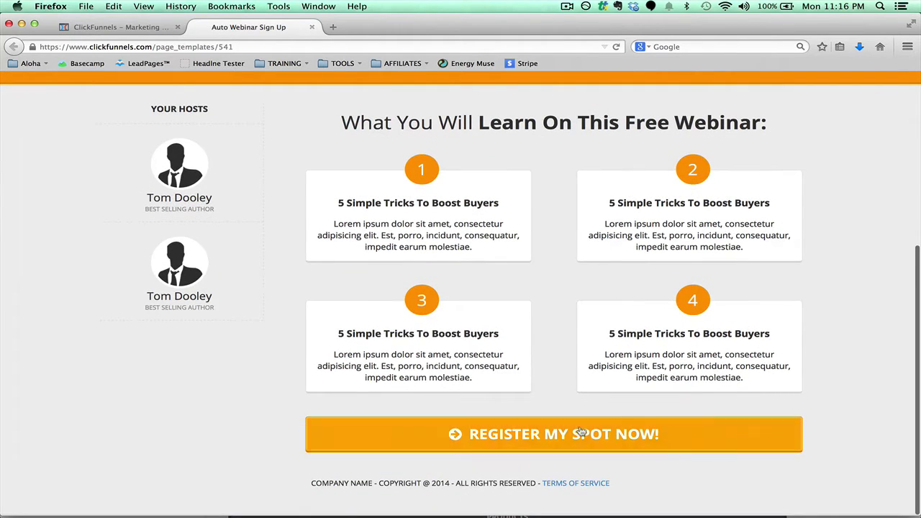
scroll(821, 278, up, 5)
scroll(821, 278, down, 5)
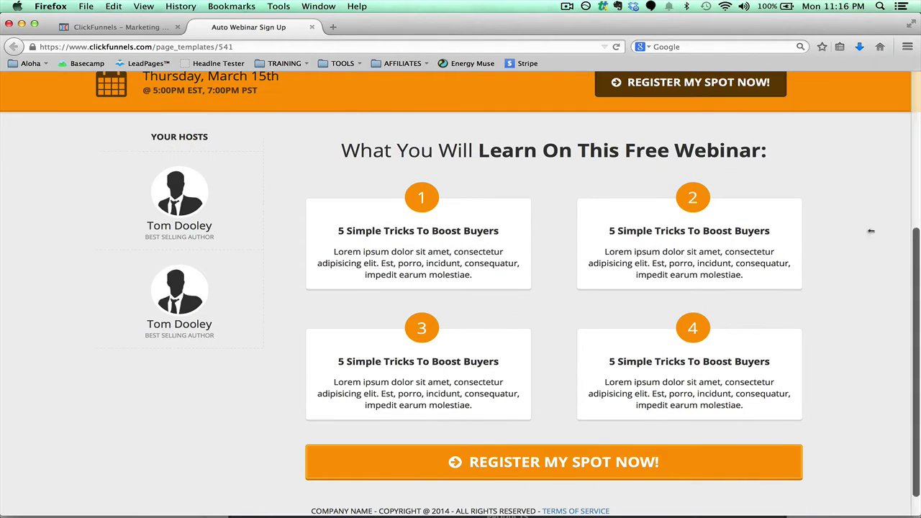
scroll(841, 245, up, 5)
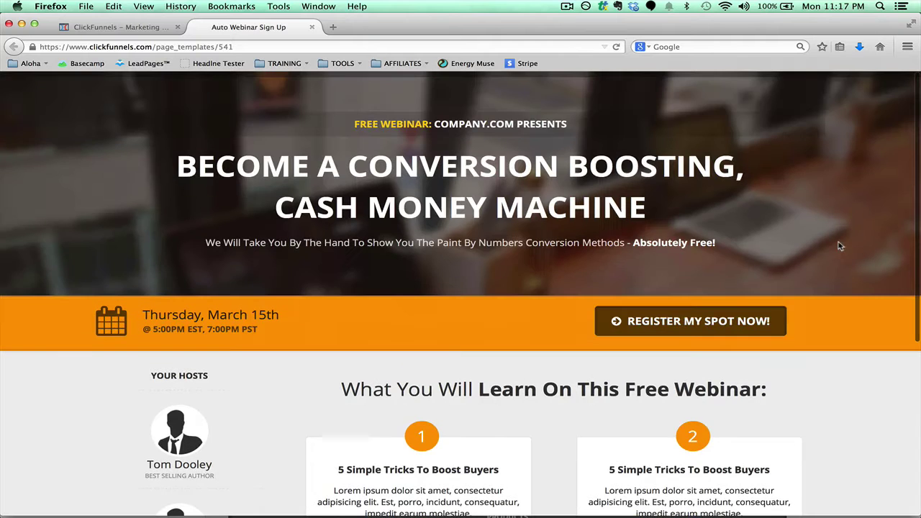
click(122, 27)
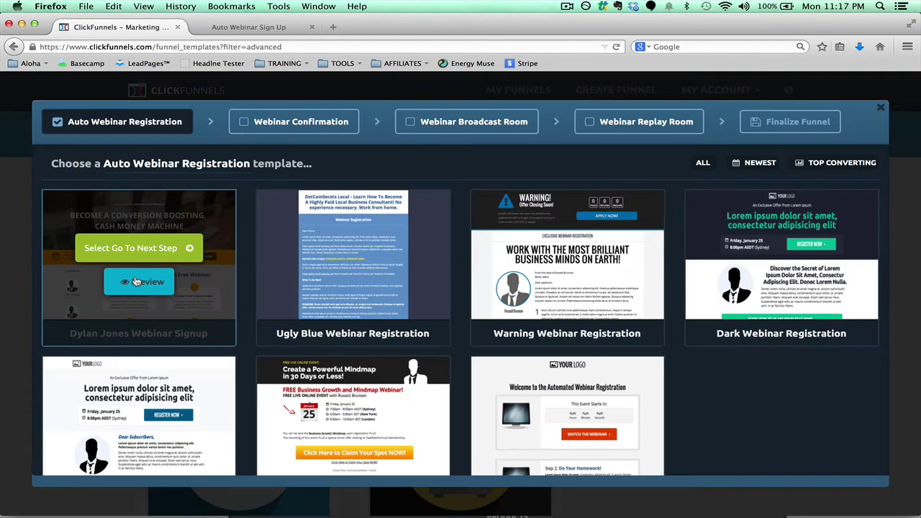
Step: Use Dylan Jones Webinar Signup for registration and preview the Webinar Ticket confirmation template
click(139, 250)
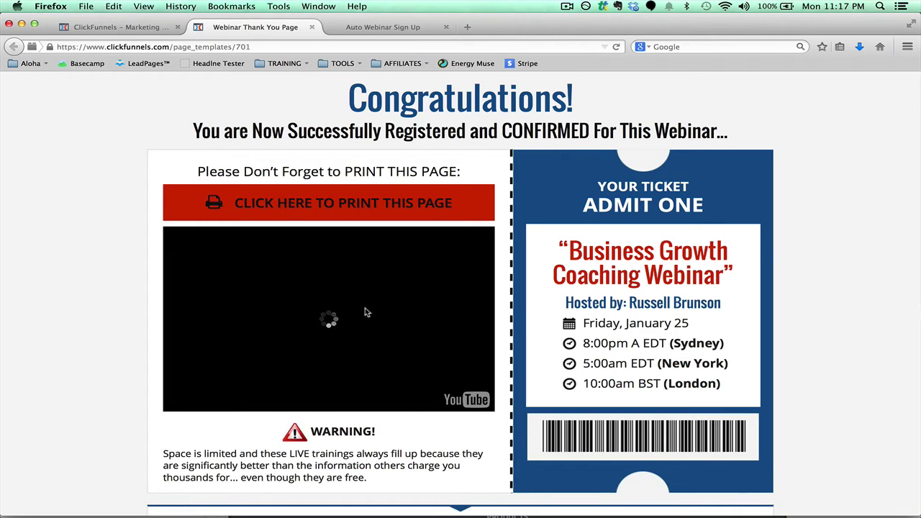
scroll(503, 297, down, 10)
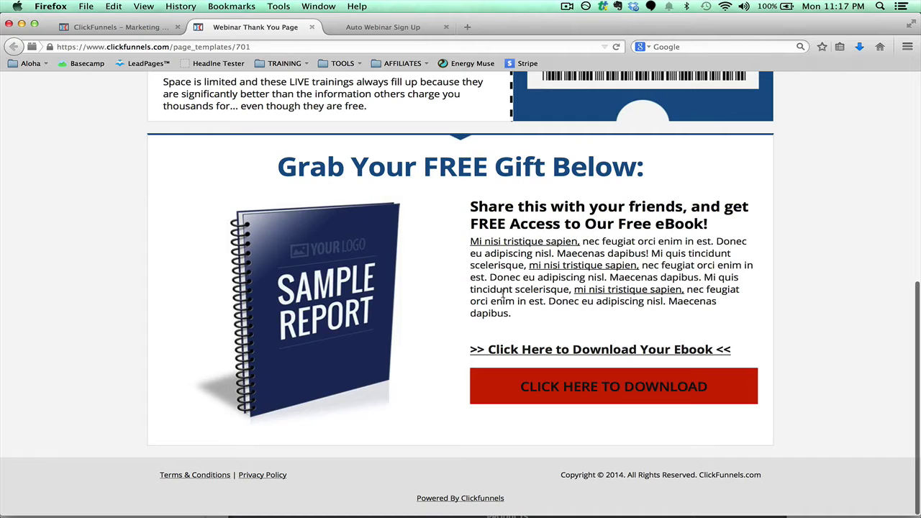
scroll(503, 295, up, 10)
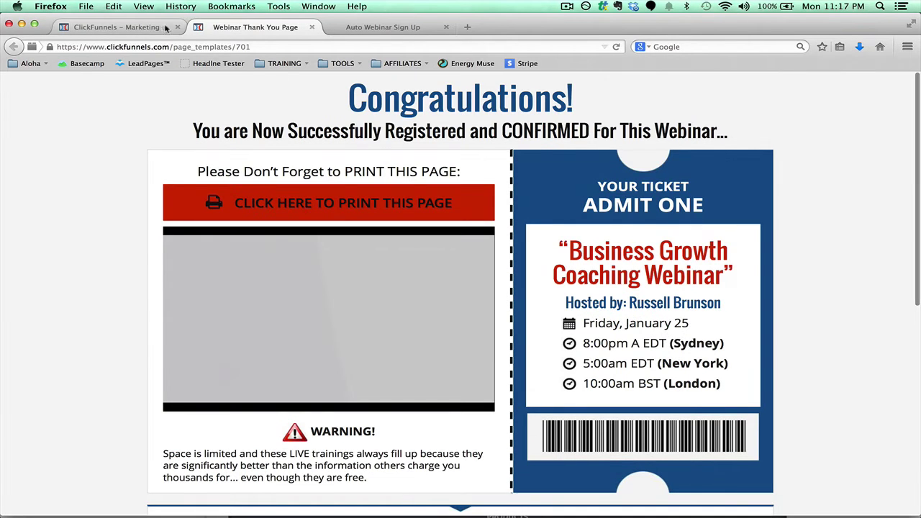
click(122, 27)
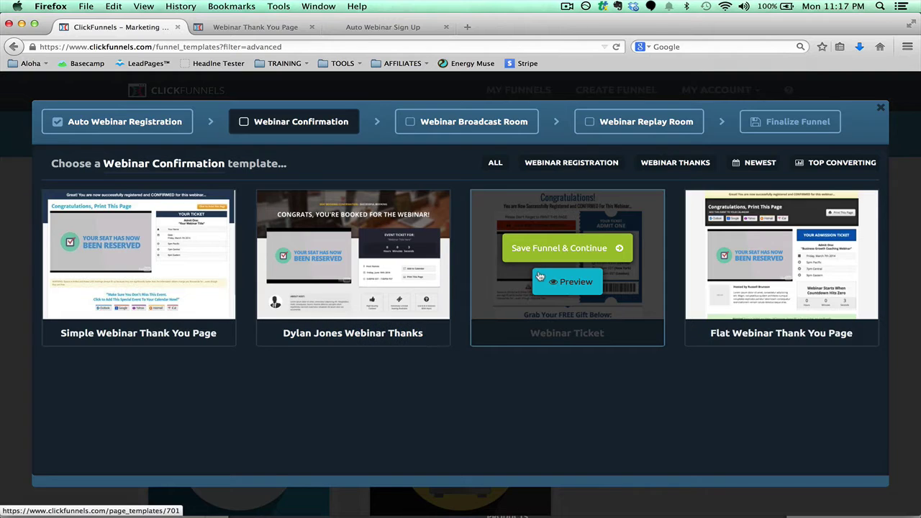
Step: Choose Webinar Ticket as the confirmation page and preview a first broadcast room template
click(544, 247)
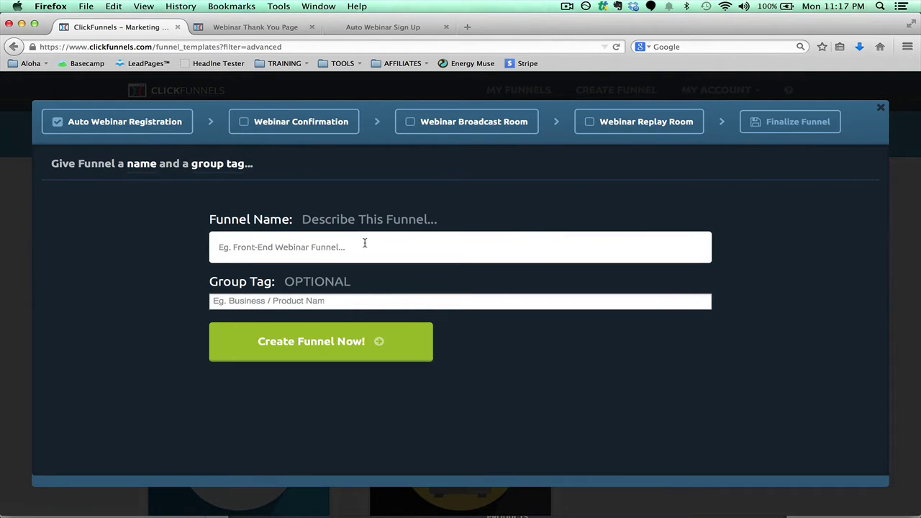
click(492, 127)
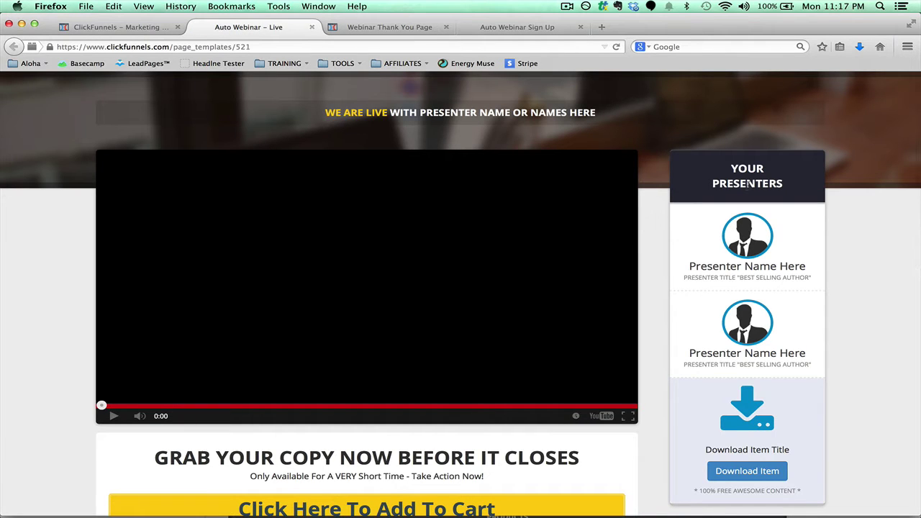
scroll(780, 323, down, 3)
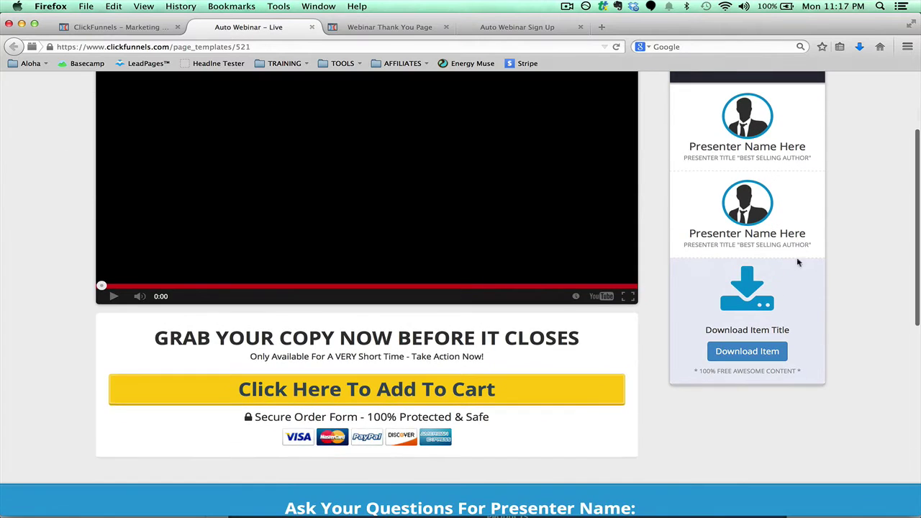
scroll(803, 345, down, 2)
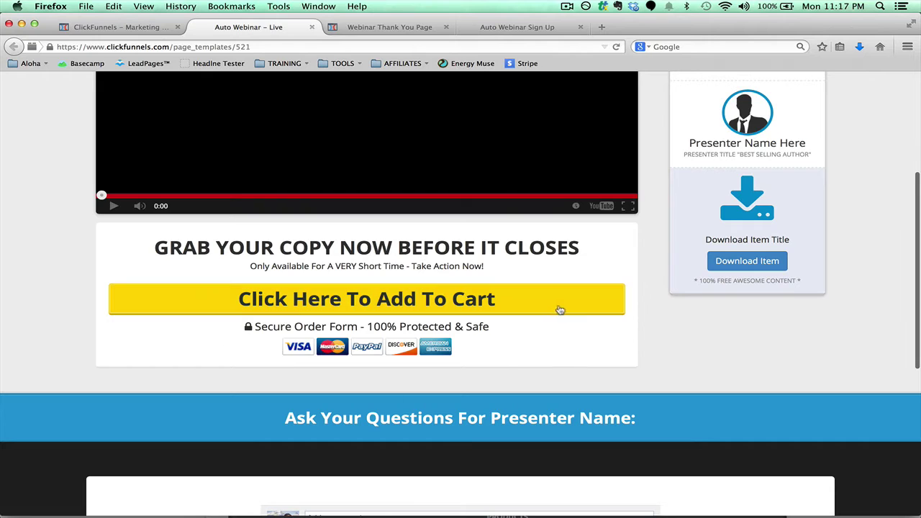
scroll(890, 317, down, 4)
scroll(892, 318, down, 1)
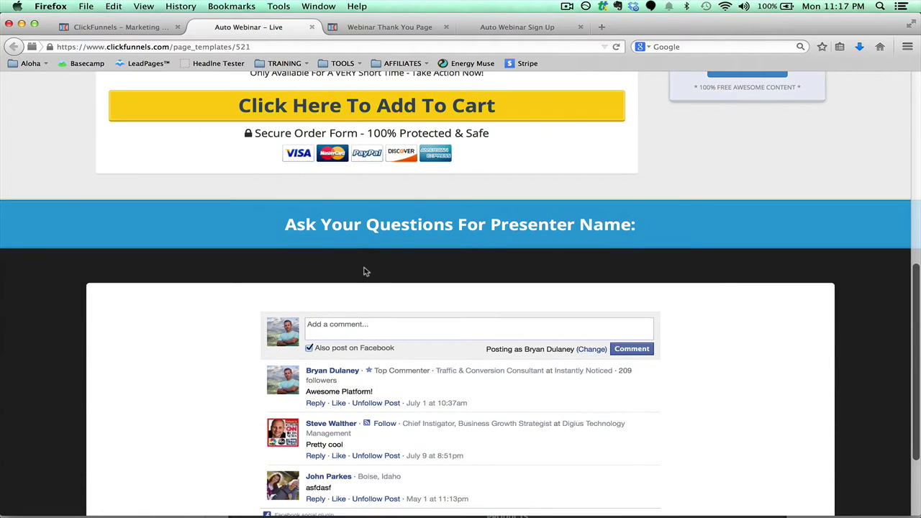
scroll(746, 306, down, 3)
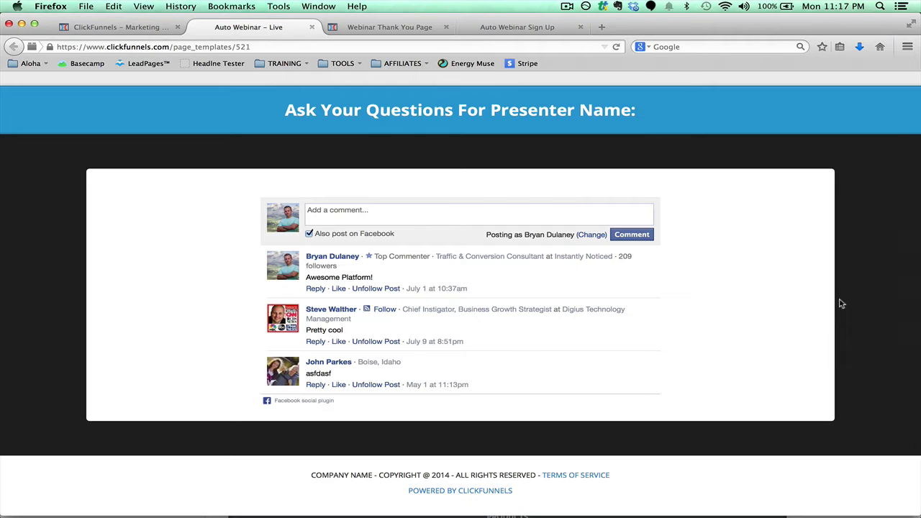
scroll(840, 303, up, 2)
scroll(840, 304, up, 10)
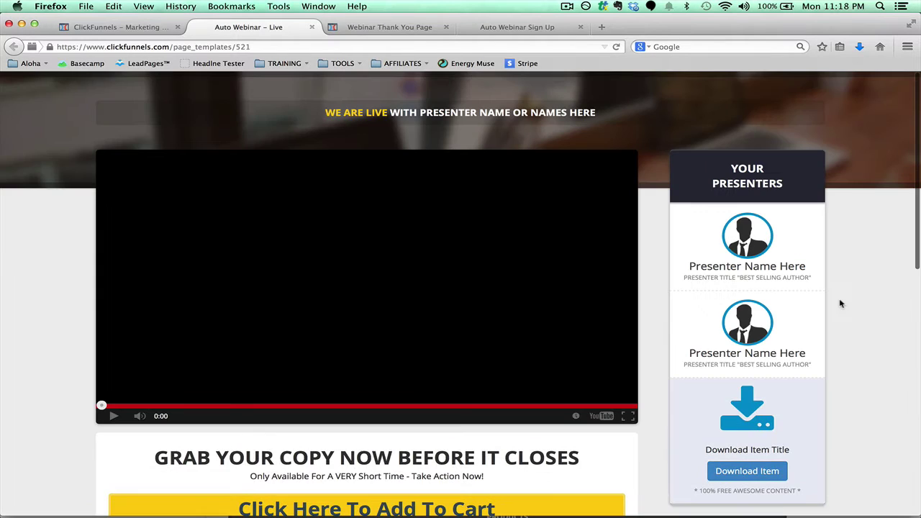
click(138, 27)
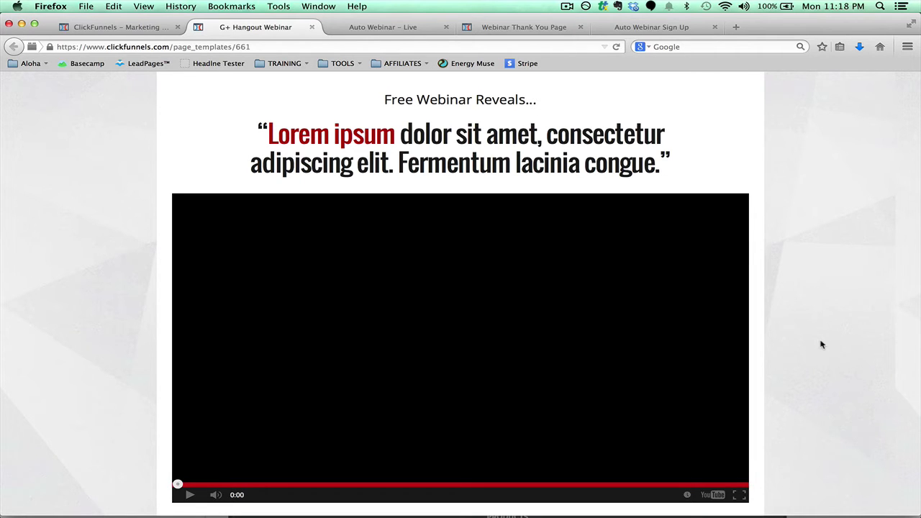
Step: Preview further broadcast room templates, ending on the Simple Webinar Broadcast Room
scroll(821, 344, down, 3)
scroll(822, 344, down, 3)
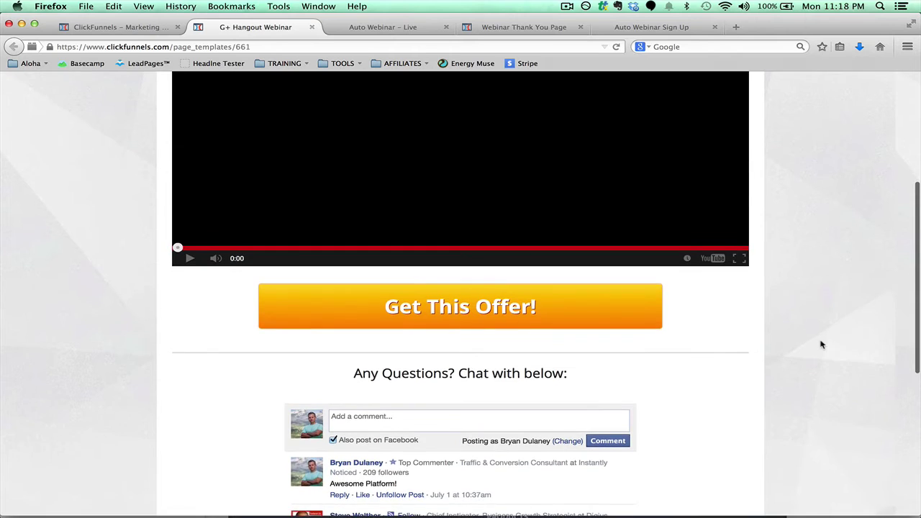
scroll(822, 345, down, 5)
scroll(821, 345, down, 2)
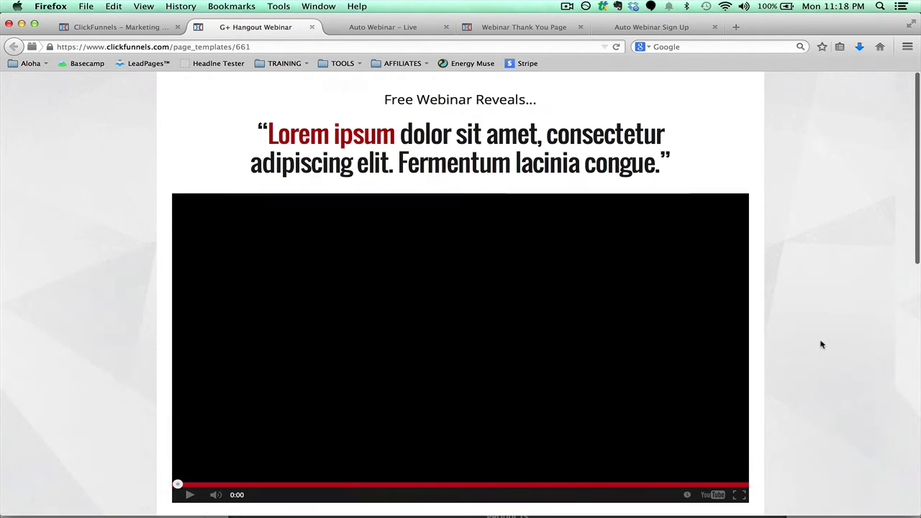
click(119, 27)
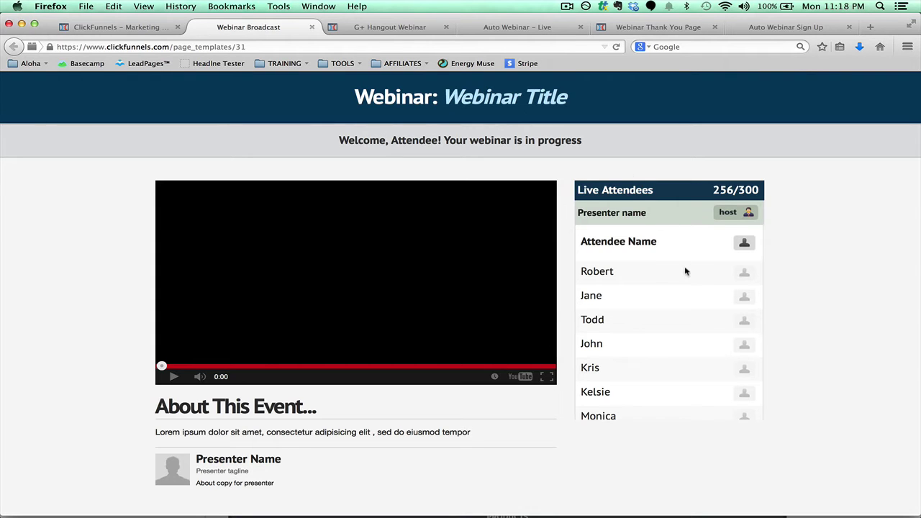
scroll(806, 314, down, 5)
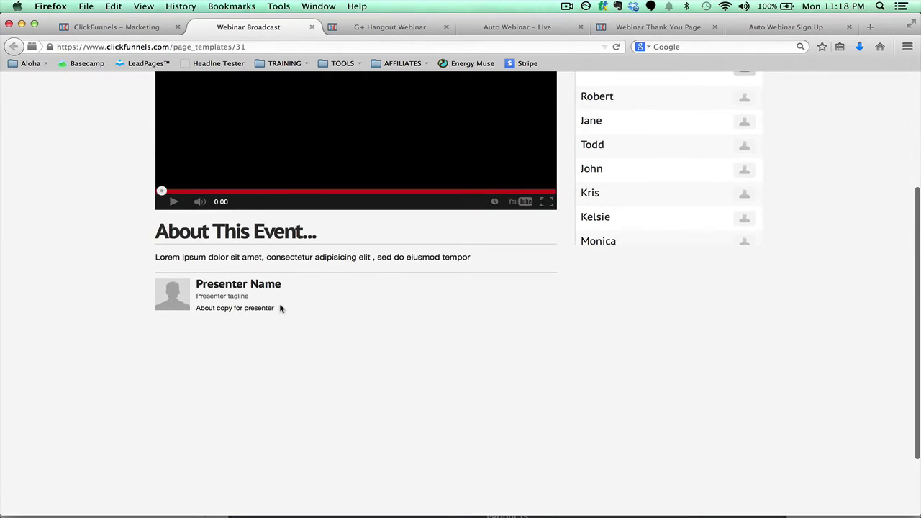
scroll(281, 309, down, 2)
scroll(281, 309, up, 5)
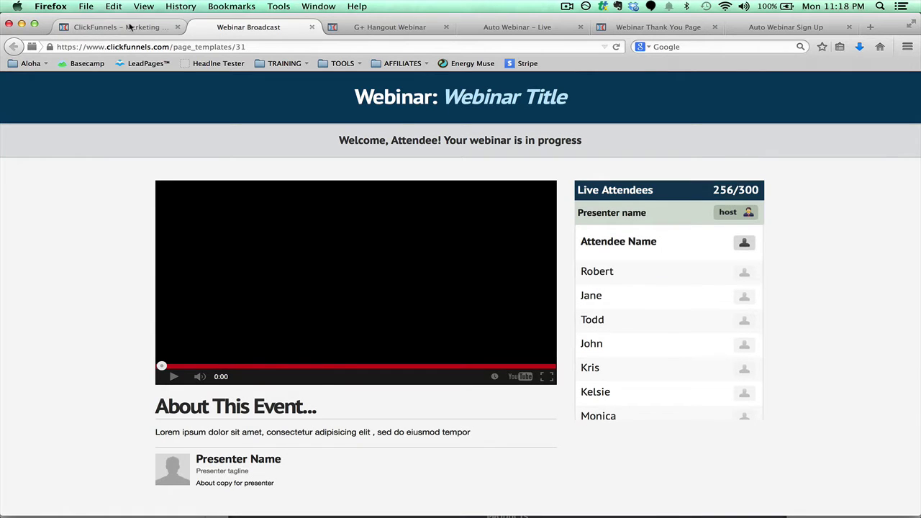
Step: Choose Dylan Jones Webinar Room for broadcast, open Flat Replay Countdown preview, close old tabs
click(128, 27)
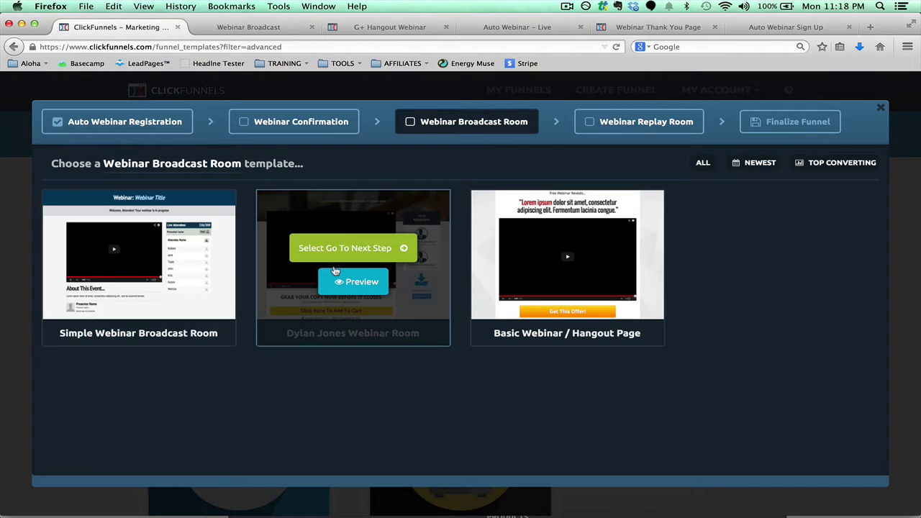
click(354, 249)
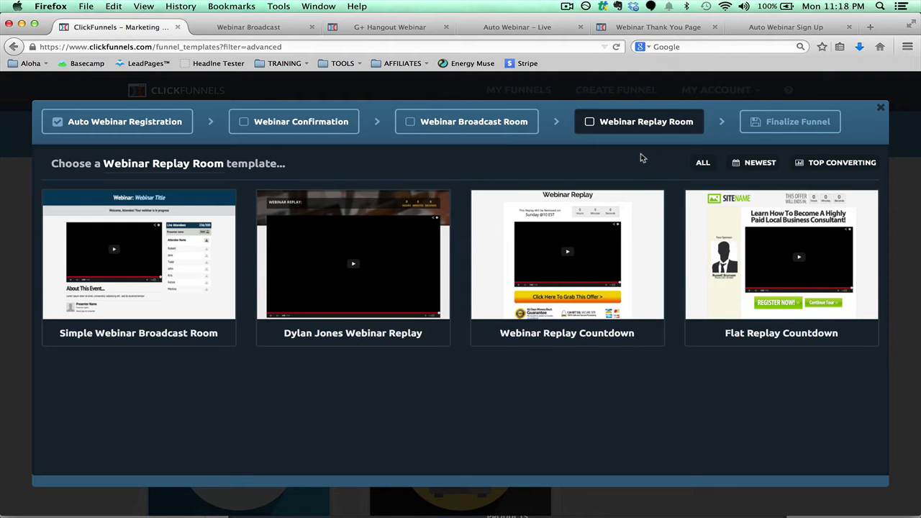
mouse_move(781, 259)
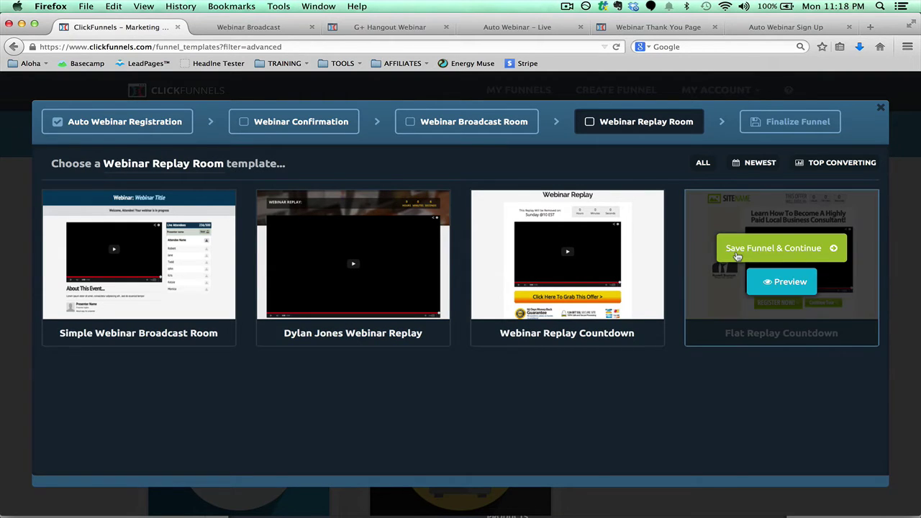
click(782, 284)
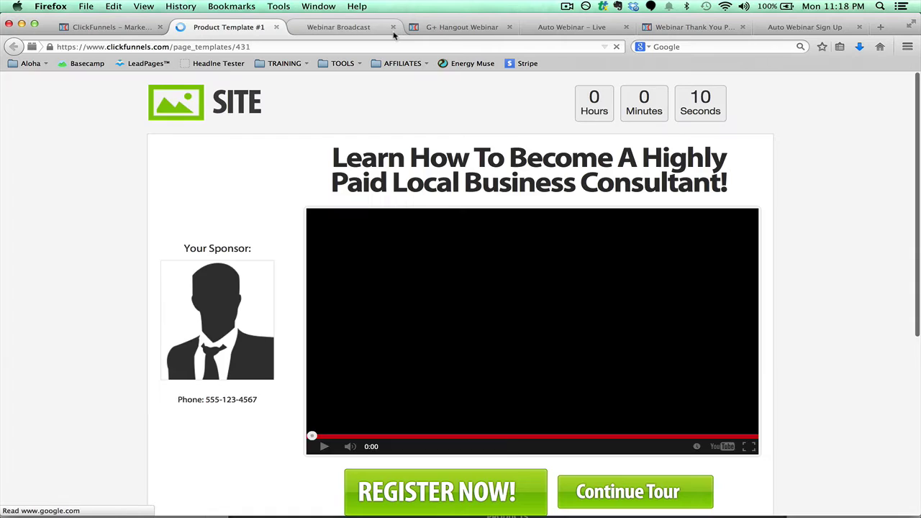
click(382, 26)
click(393, 27)
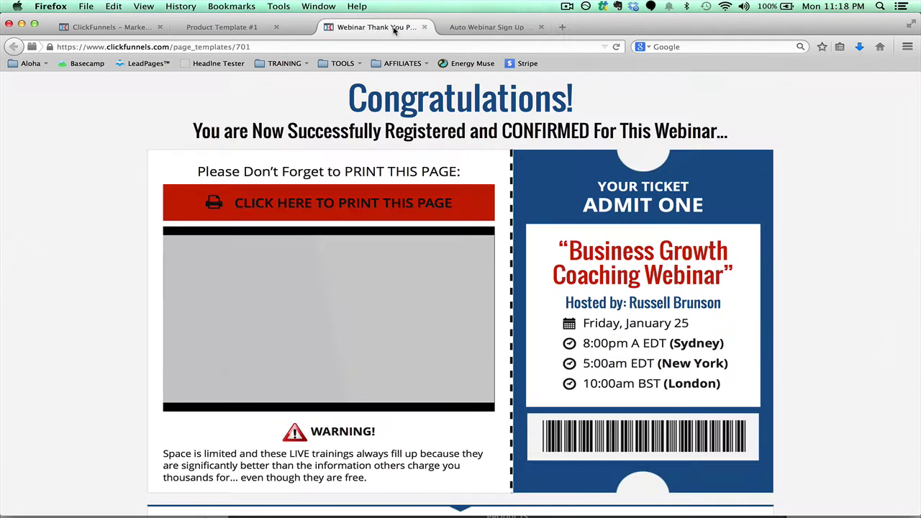
click(393, 27)
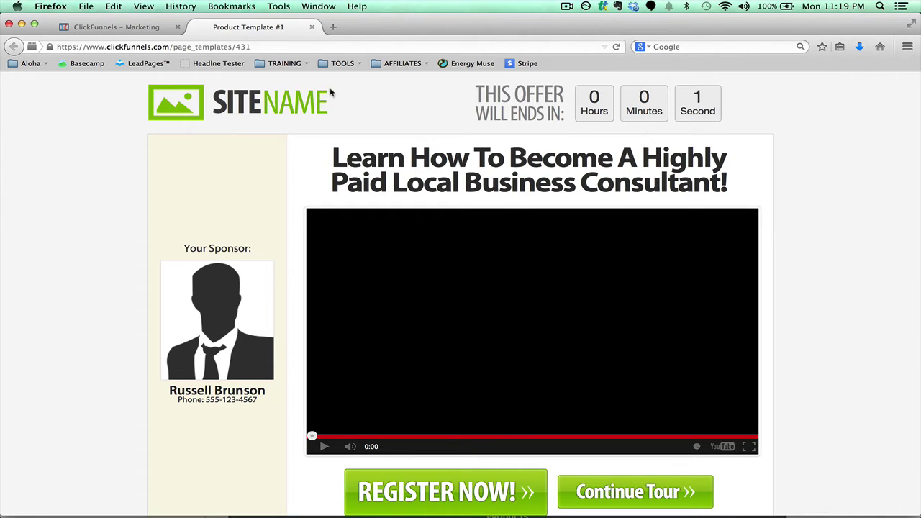
Step: Review the Flat Replay Countdown preview, then preview the Dylan Jones Webinar Replay template
scroll(835, 317, down, 2)
scroll(831, 336, down, 3)
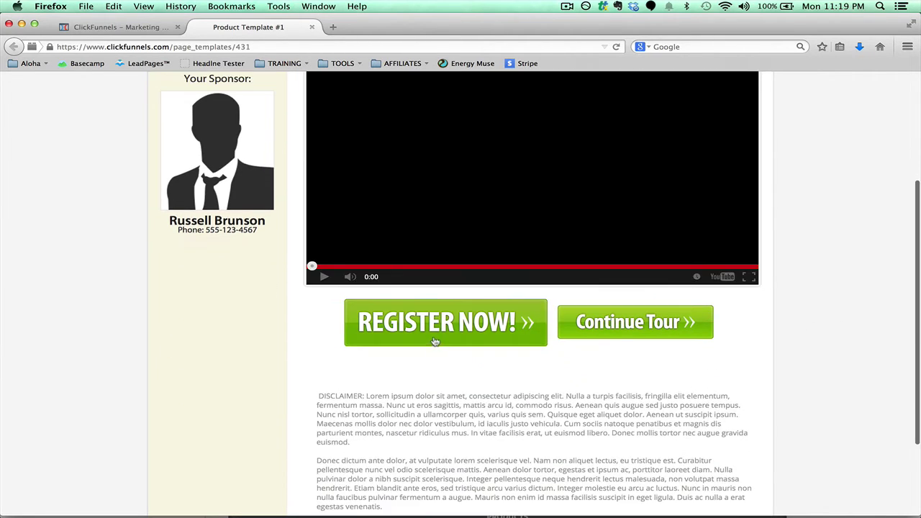
scroll(791, 395, down, 1)
scroll(794, 396, down, 2)
scroll(719, 342, up, 8)
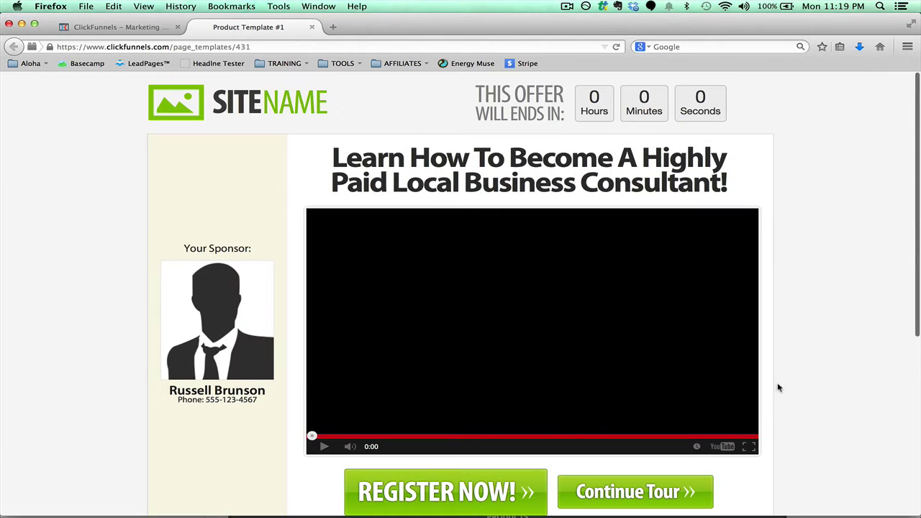
click(118, 27)
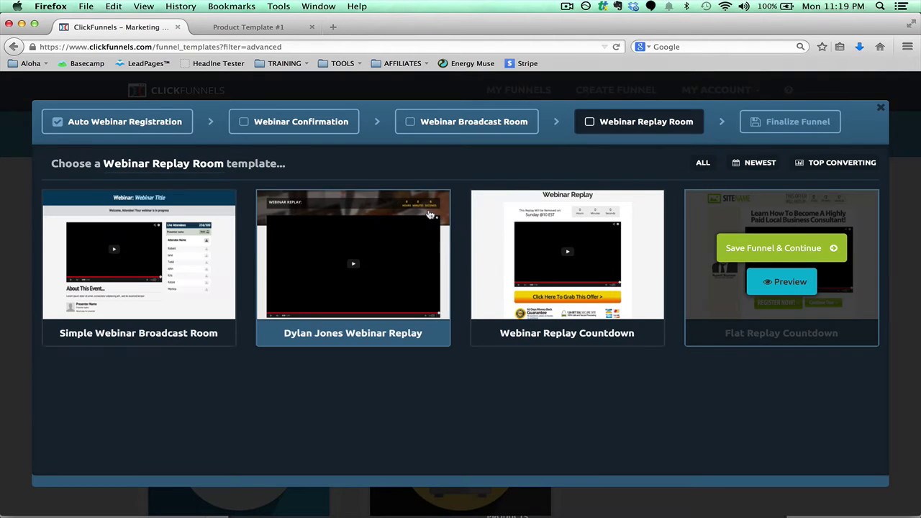
mouse_move(352, 259)
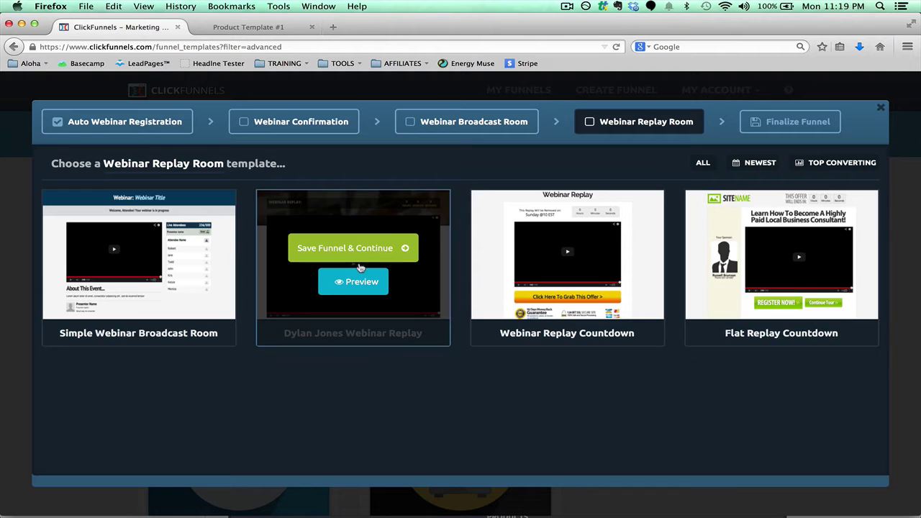
click(353, 279)
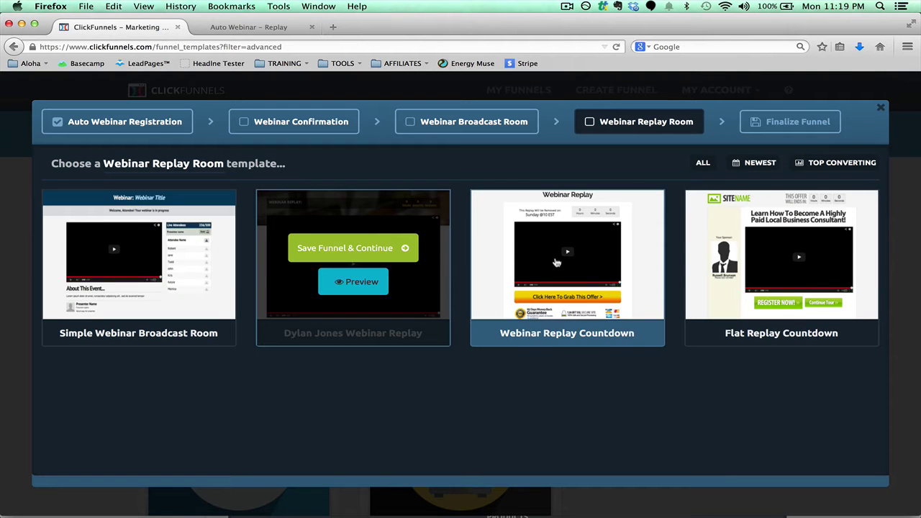
Step: Use Dylan Jones Webinar Replay, name the funnel 'Automated Webinar Funnel', tag it 'Click Funnels Bonus', and create it
click(358, 249)
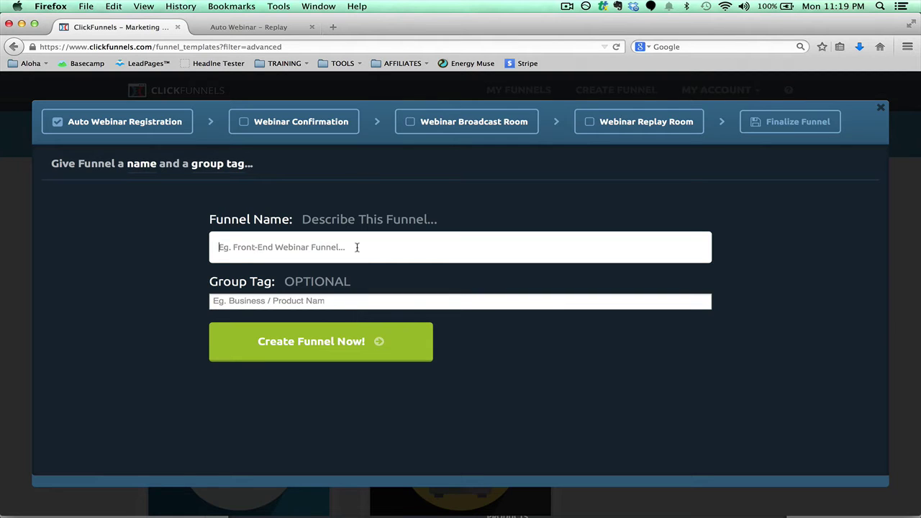
text(Automated Webinar Funnel)
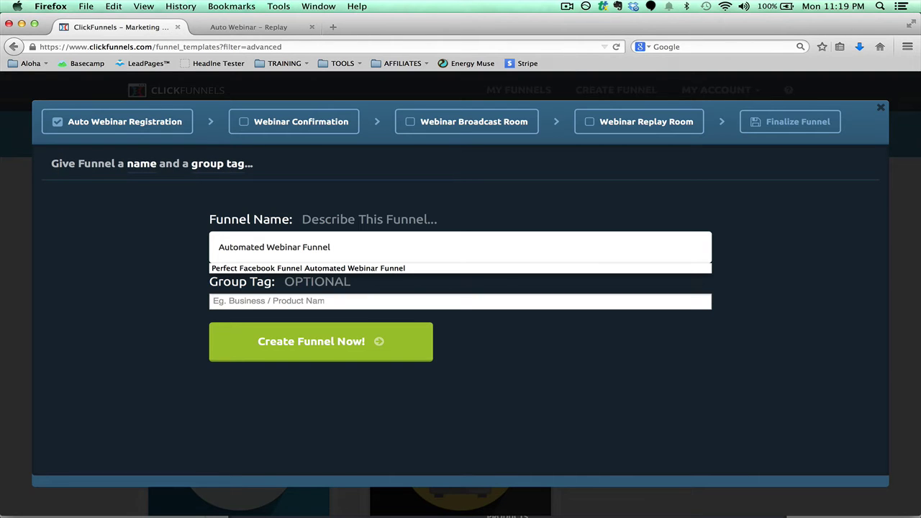
click(319, 300)
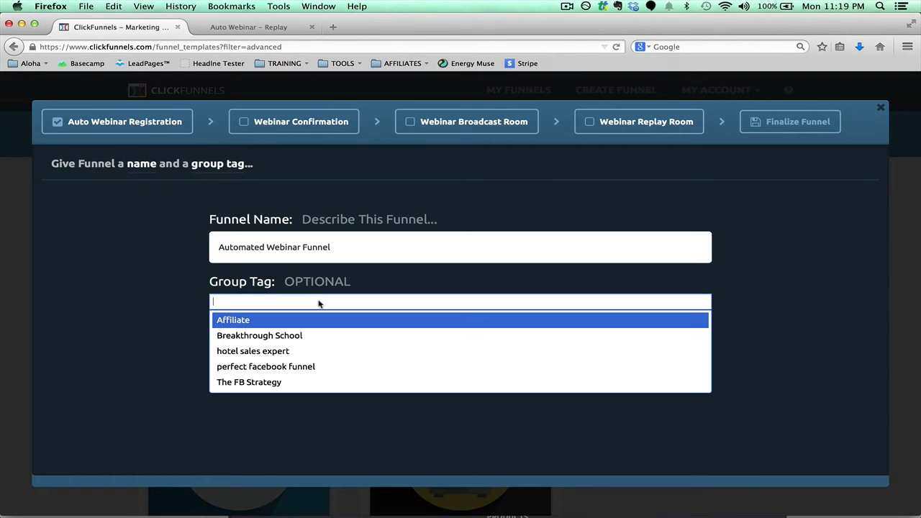
text(Click Funnels Bonus)
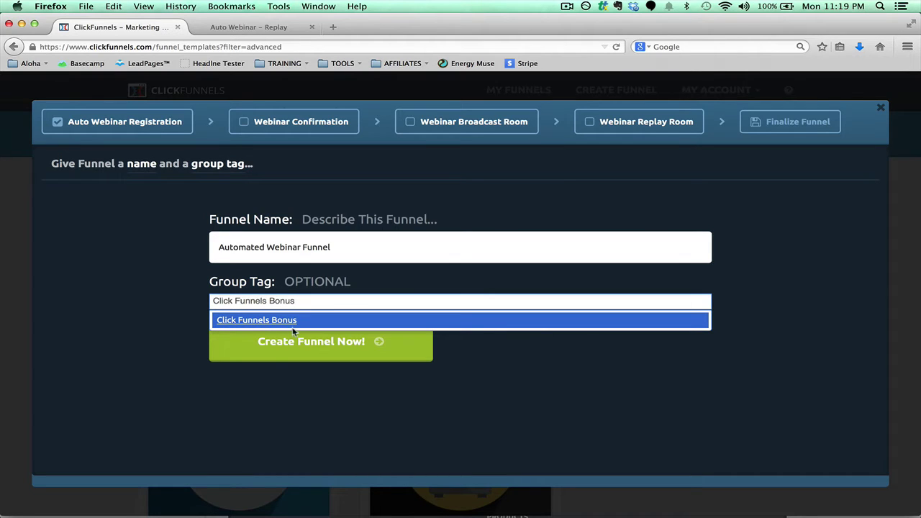
click(287, 324)
click(303, 351)
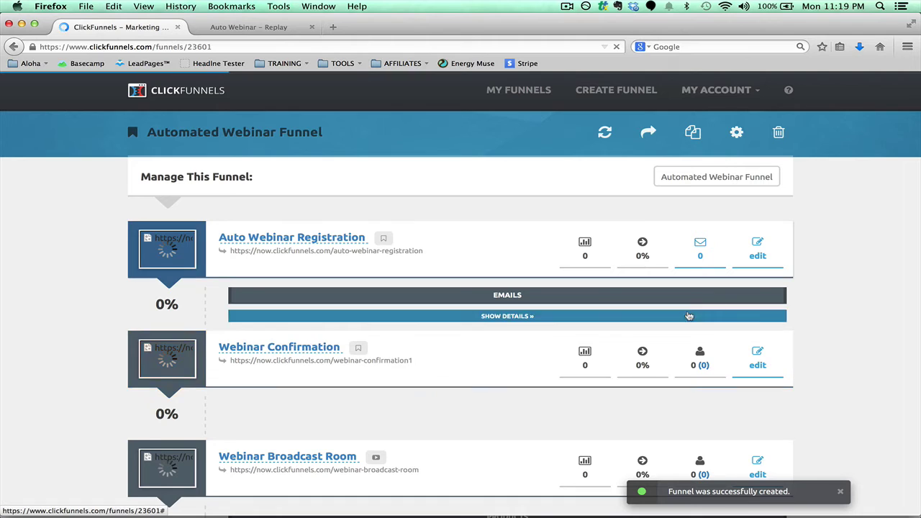
Step: Show the registration step's email details and scroll through all four funnel steps
click(504, 316)
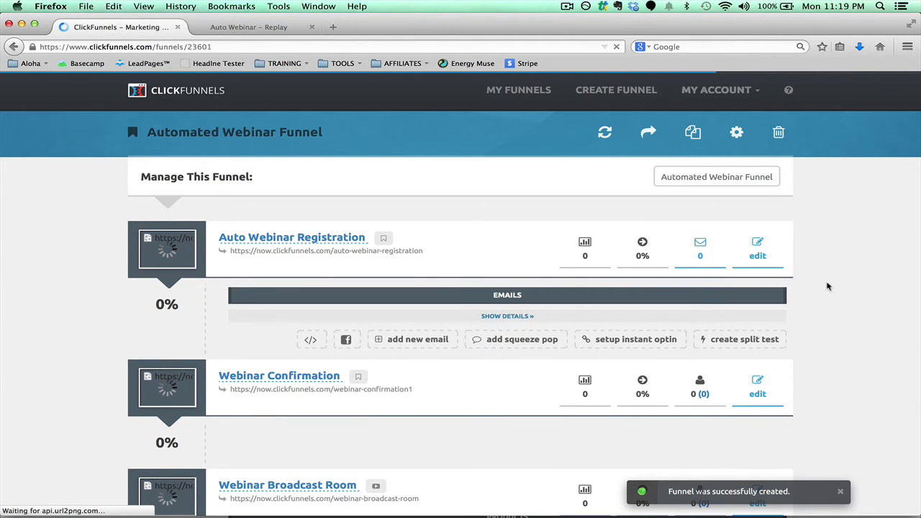
scroll(828, 286, down, 5)
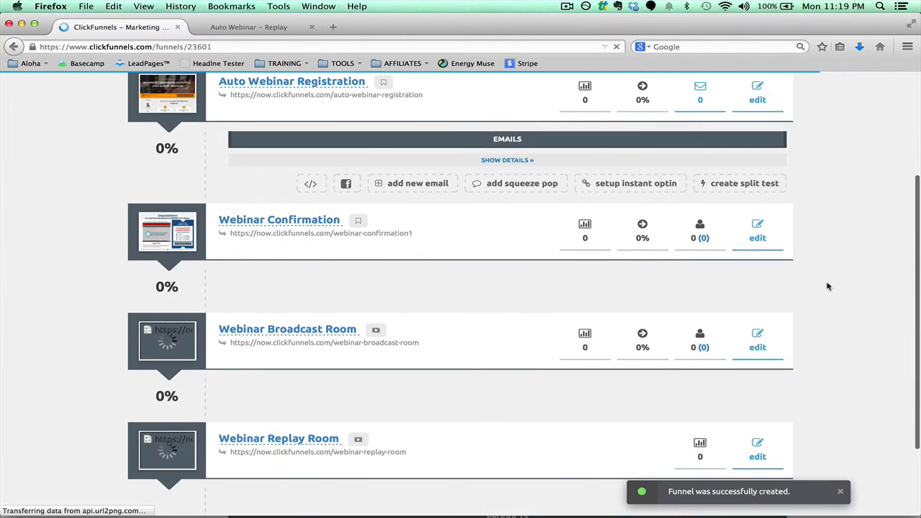
scroll(827, 286, down, 3)
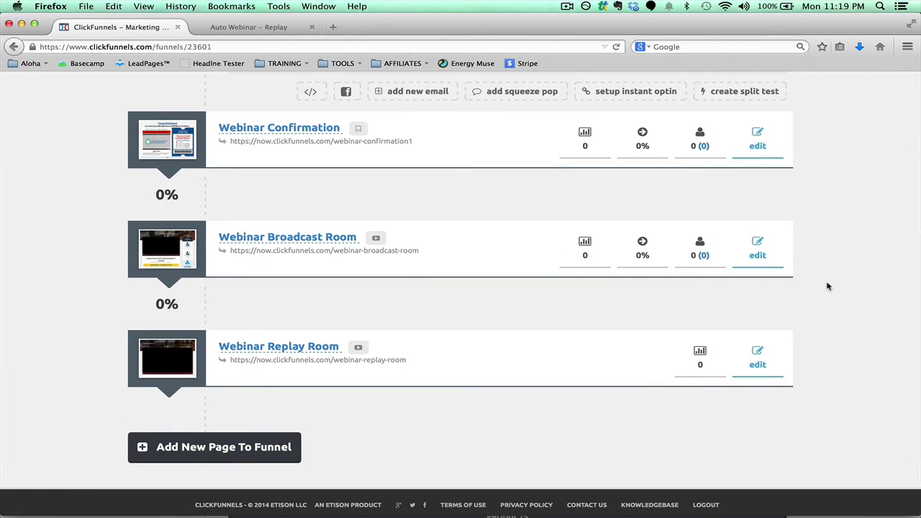
scroll(494, 276, down, 1)
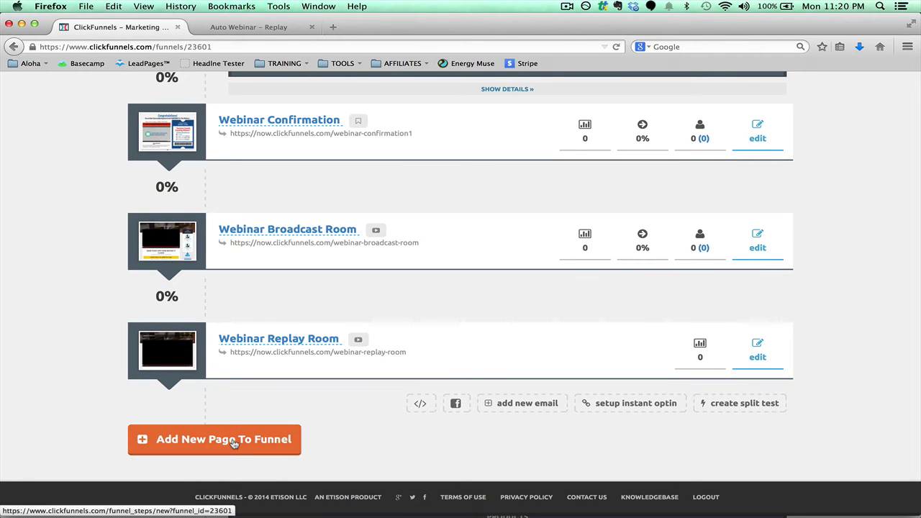
scroll(748, 259, up, 5)
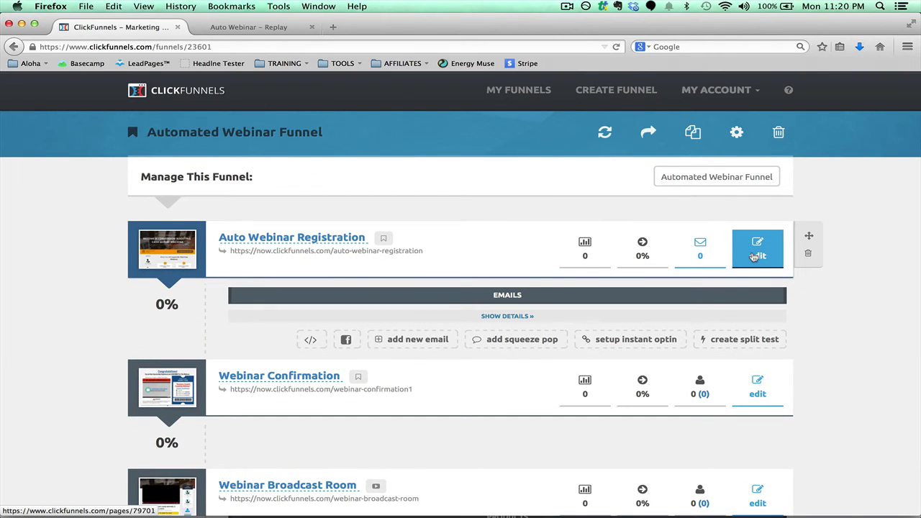
Step: On the registration page, change the headline to 'SIGN UP FOR MY UPCOMING WEBINAR!'
click(753, 257)
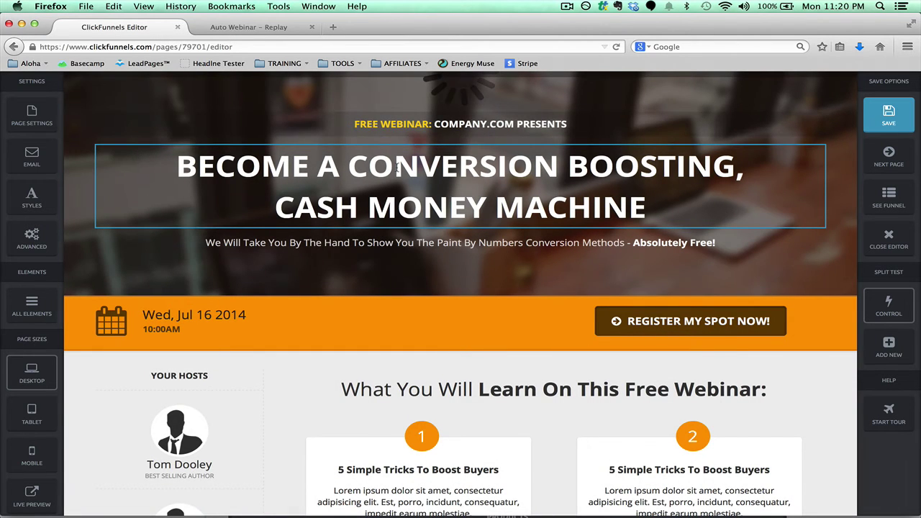
click(397, 167)
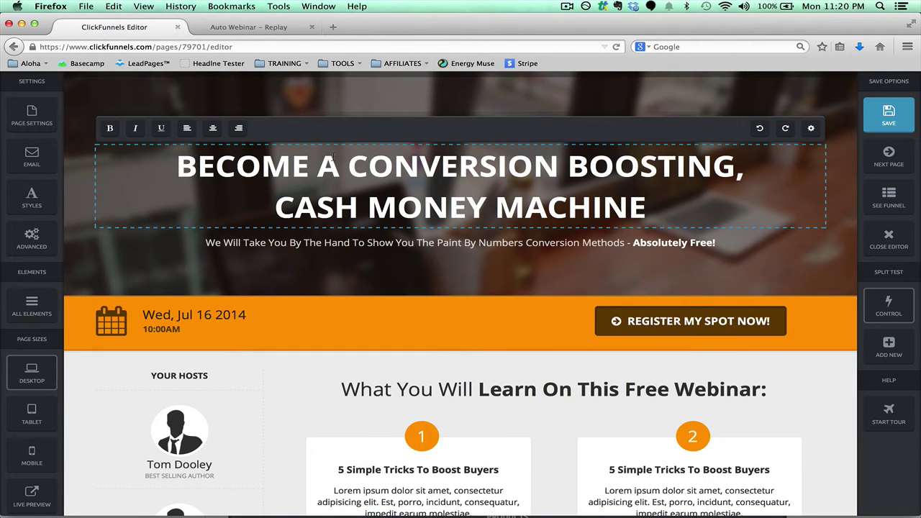
triple_click(333, 157)
text(SIGN)
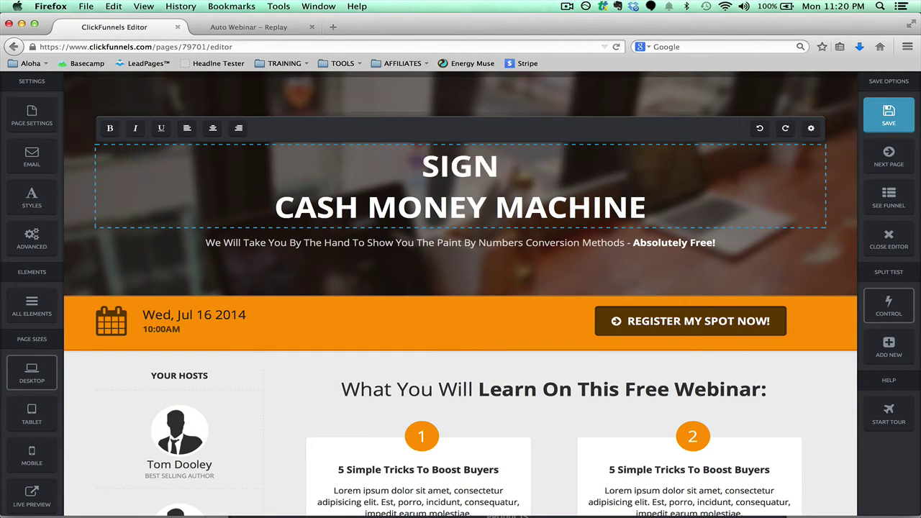
text( UP FOR MY UPCOMING WEBINAR!)
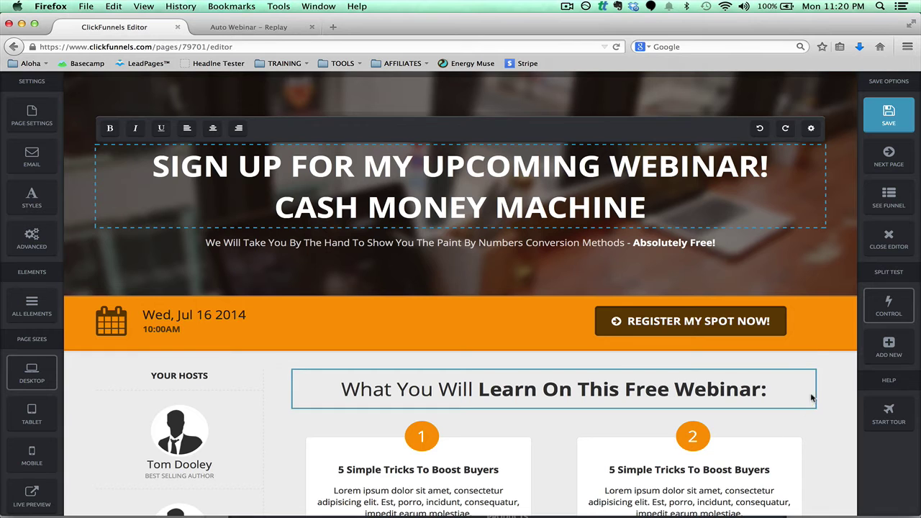
click(813, 397)
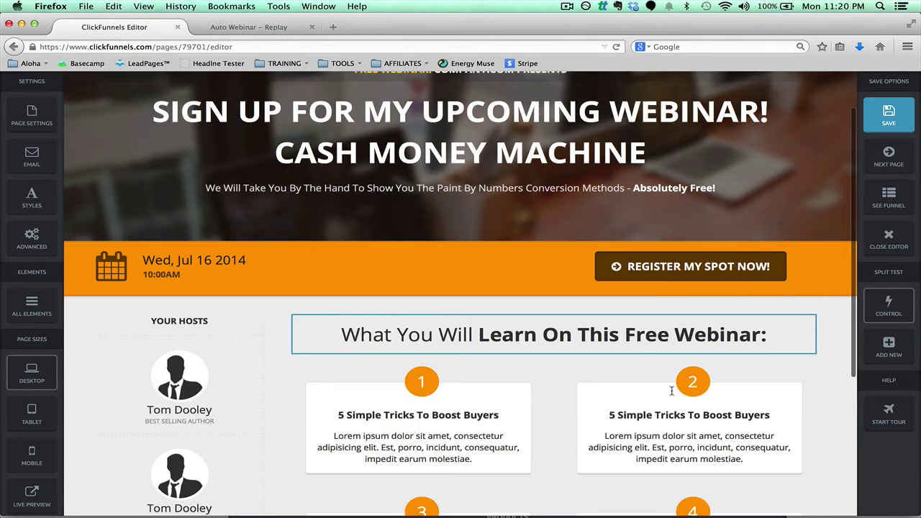
Step: Set Host Pic 1 to the real host's photo from the image gallery
scroll(672, 385, down, 2)
click(181, 351)
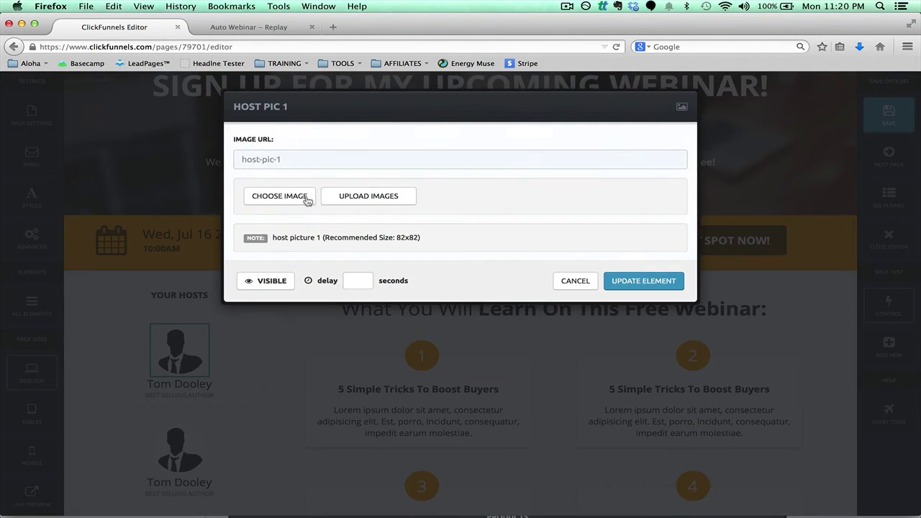
click(305, 200)
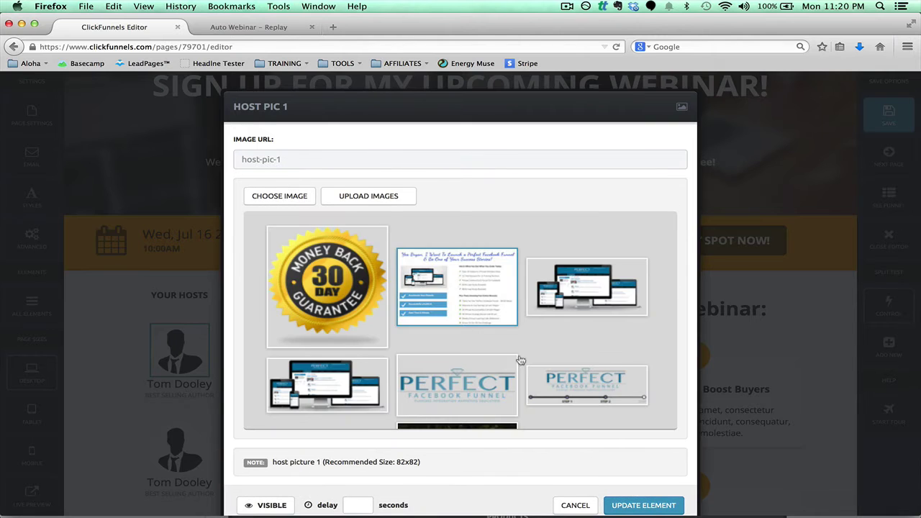
scroll(526, 362, down, 5)
click(576, 231)
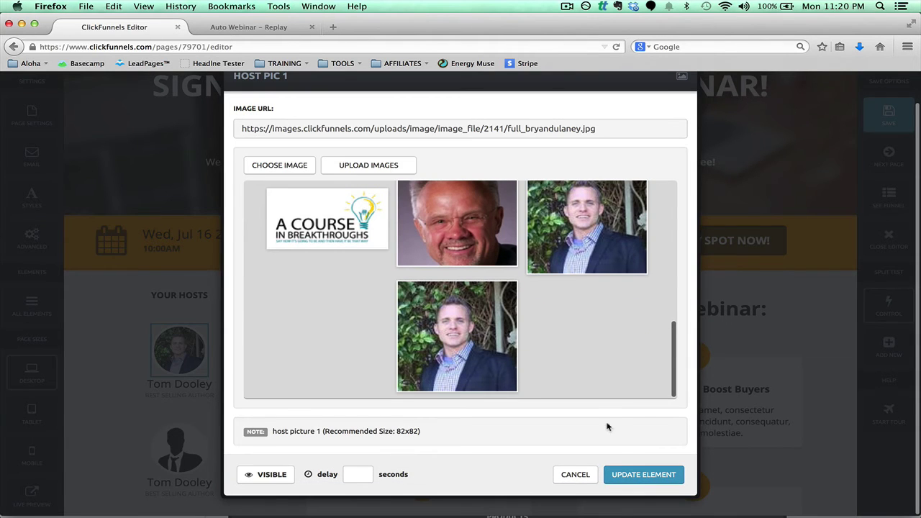
click(623, 475)
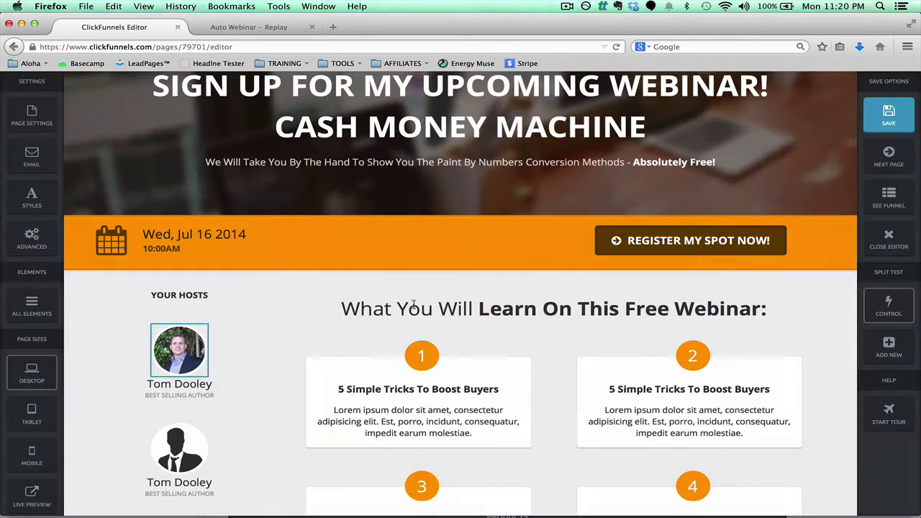
Step: Replace the first host's placeholder name with the real host's name
triple_click(194, 384)
text(b)
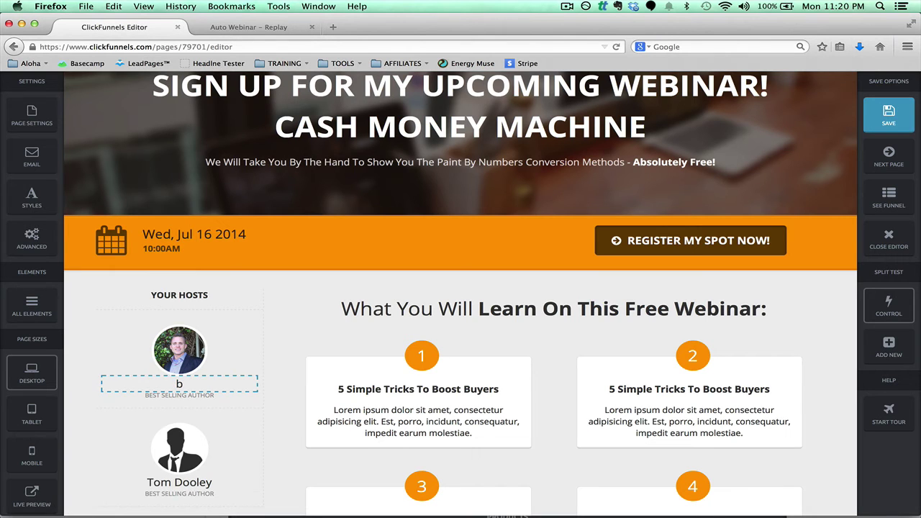
key(BackSpace)
text(Bryan Dulaney)
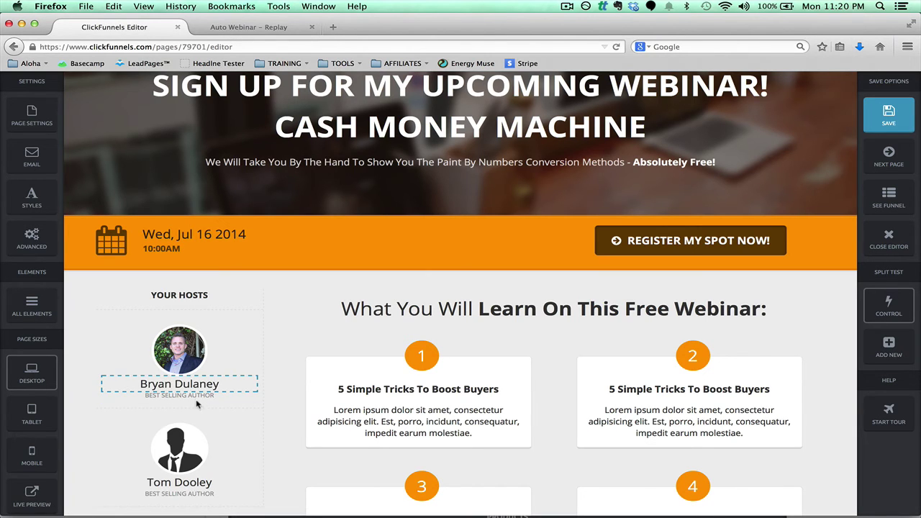
click(287, 295)
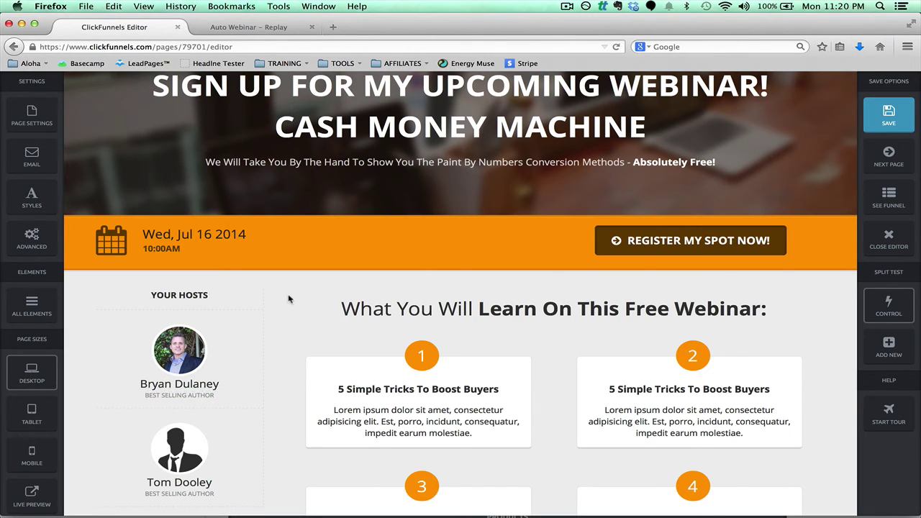
click(185, 237)
Step: In Page Settings, uncheck Show Powered By and review the SEO meta description and keywords
click(31, 112)
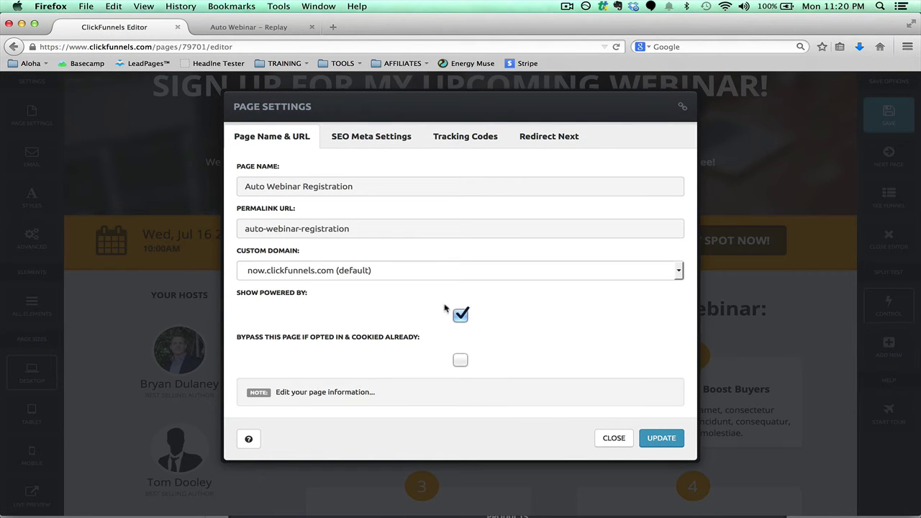
click(461, 318)
click(381, 137)
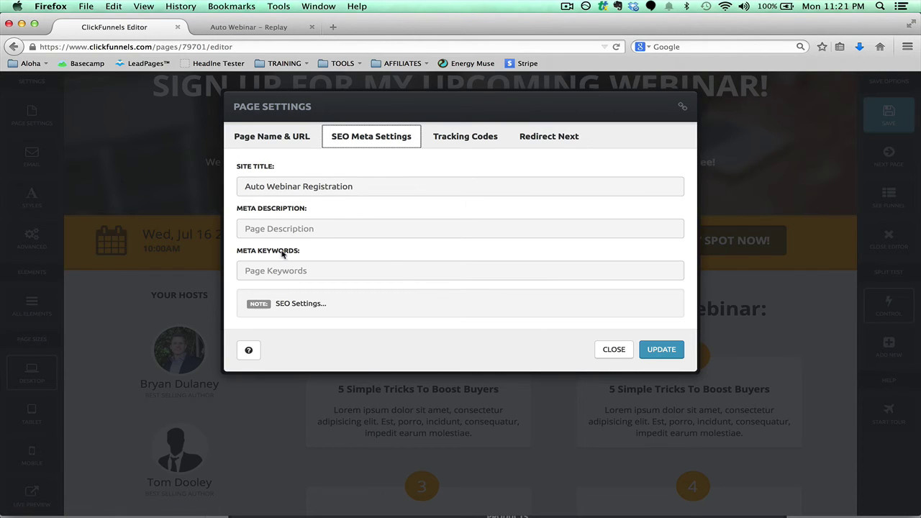
click(348, 227)
click(312, 271)
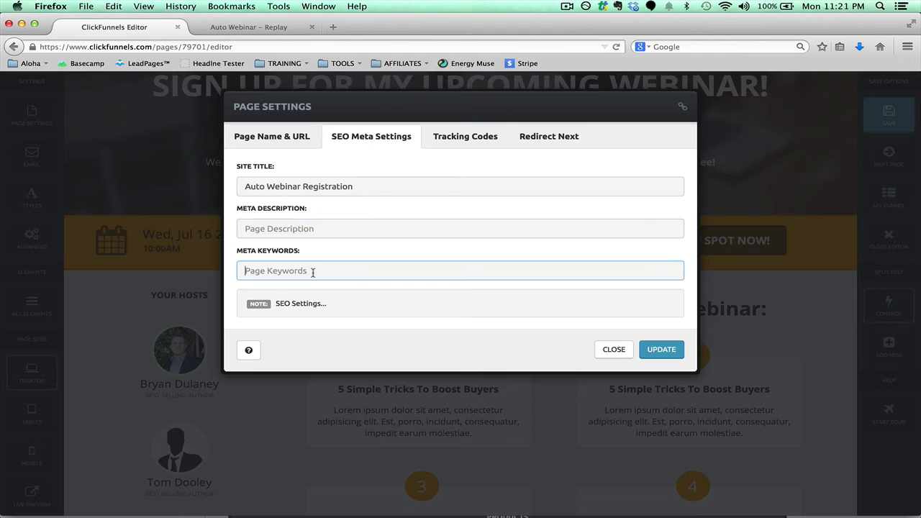
Step: Review the Tracking Codes head/body fields and Redirect Next setting, then close Page Settings
click(473, 142)
click(298, 190)
click(286, 240)
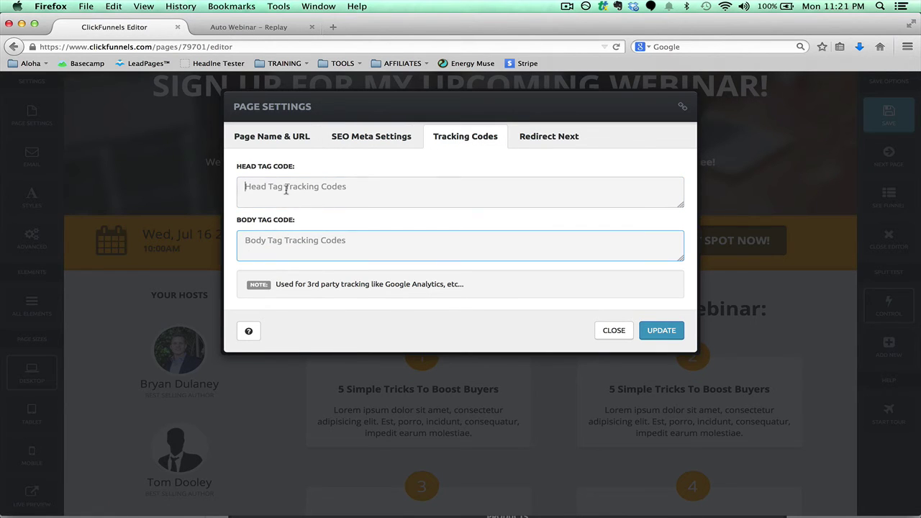
click(283, 241)
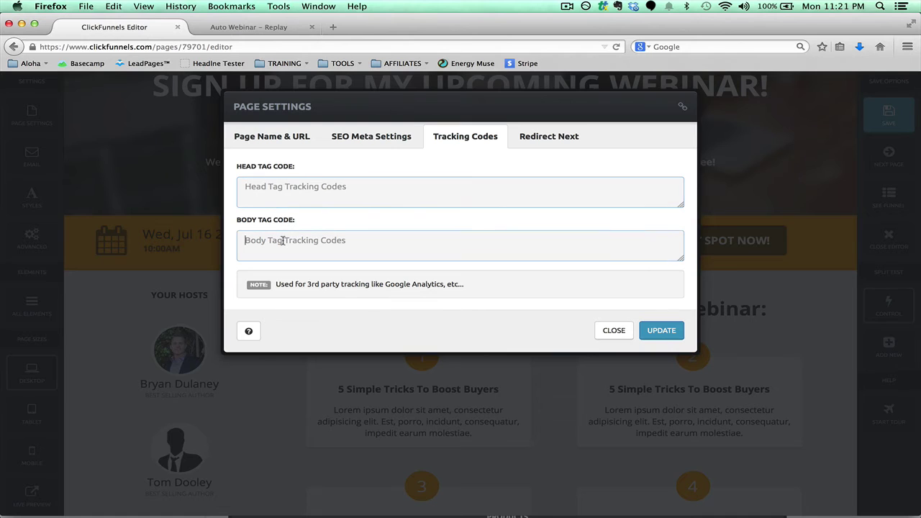
click(538, 144)
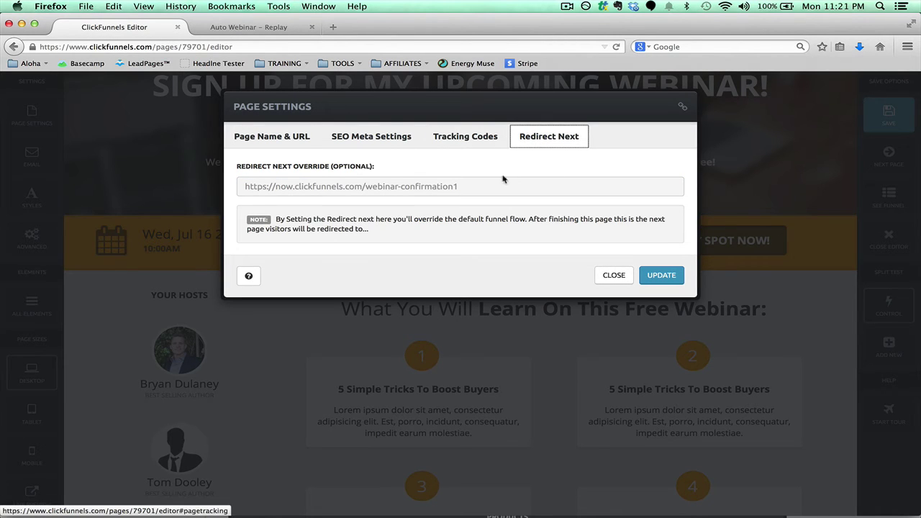
click(613, 275)
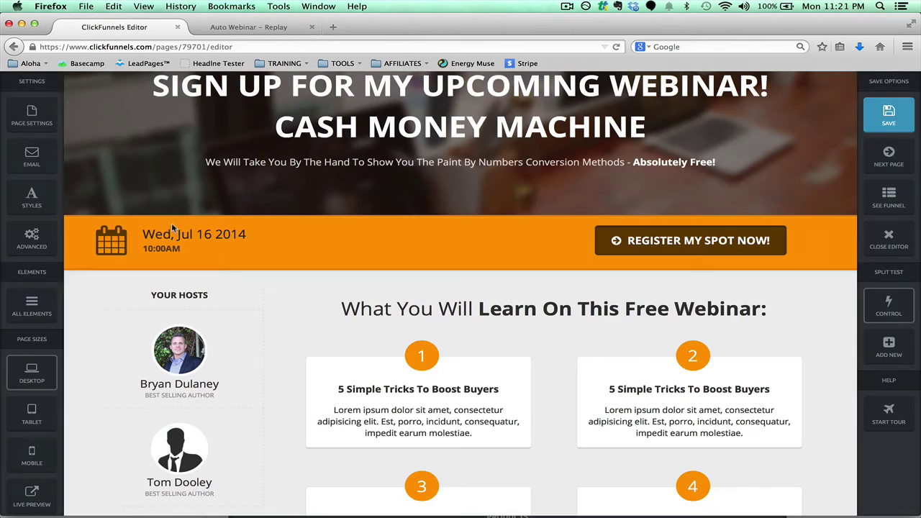
click(29, 162)
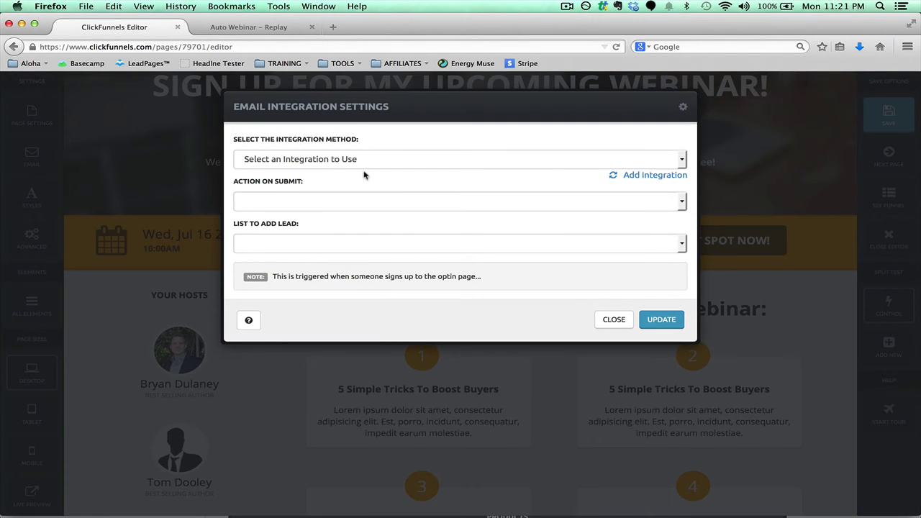
click(353, 161)
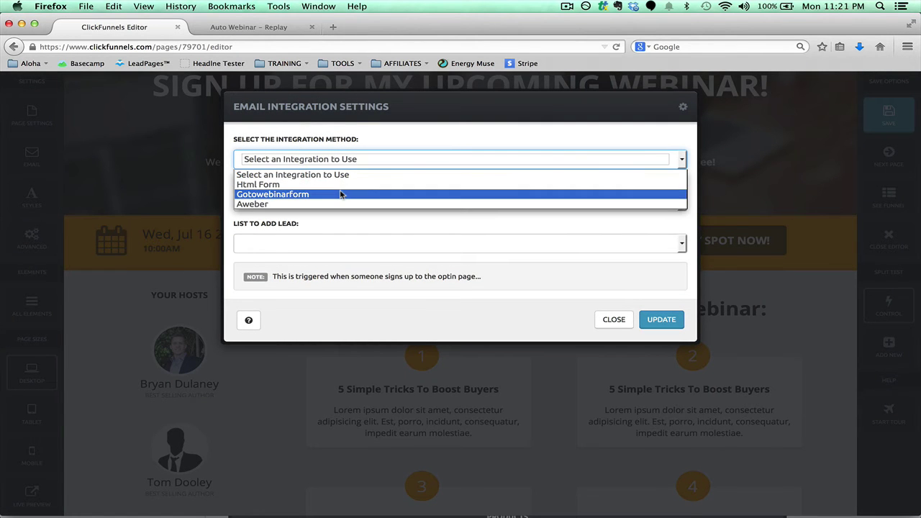
click(341, 194)
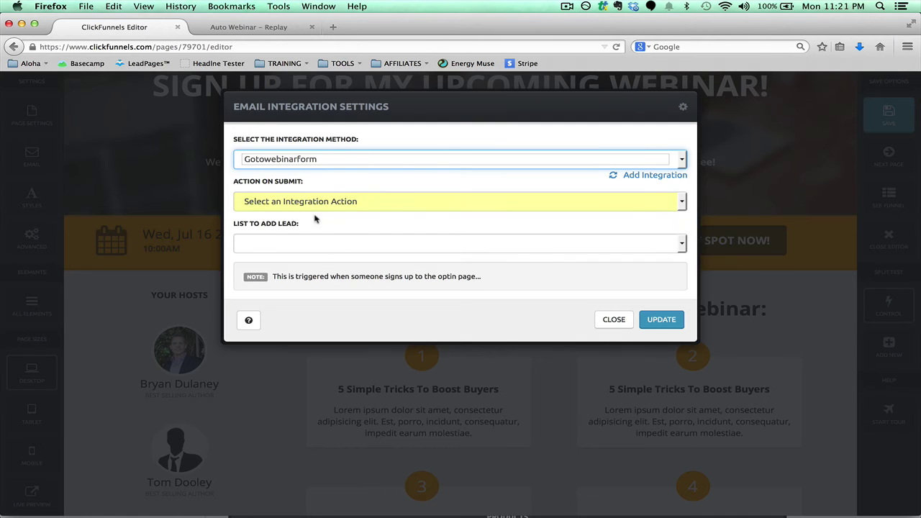
click(319, 207)
click(319, 210)
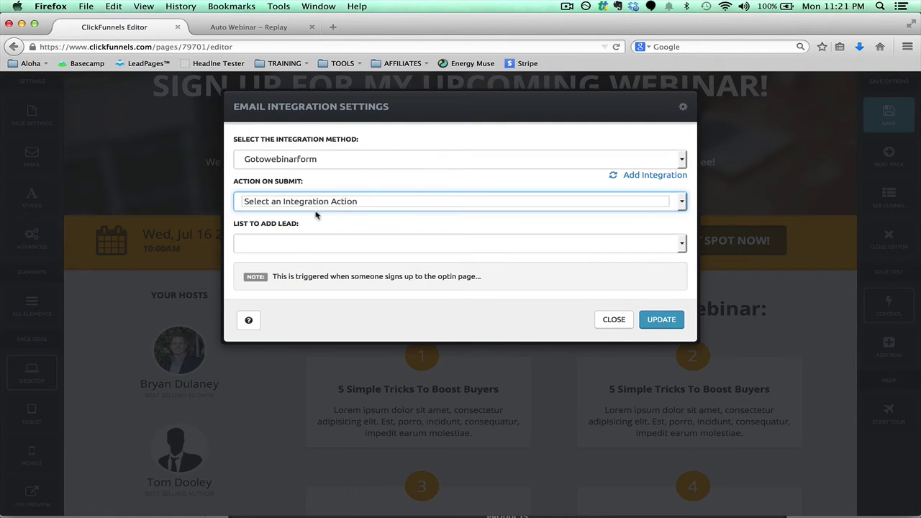
click(297, 246)
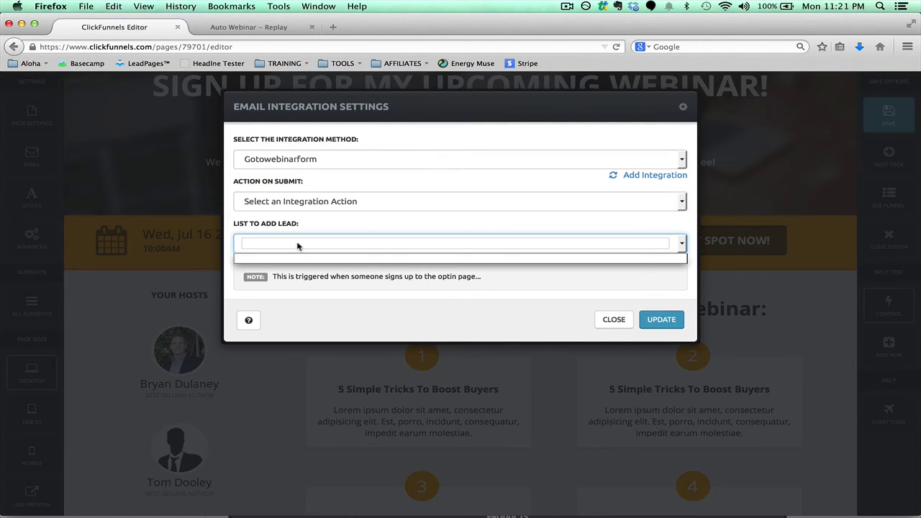
click(622, 318)
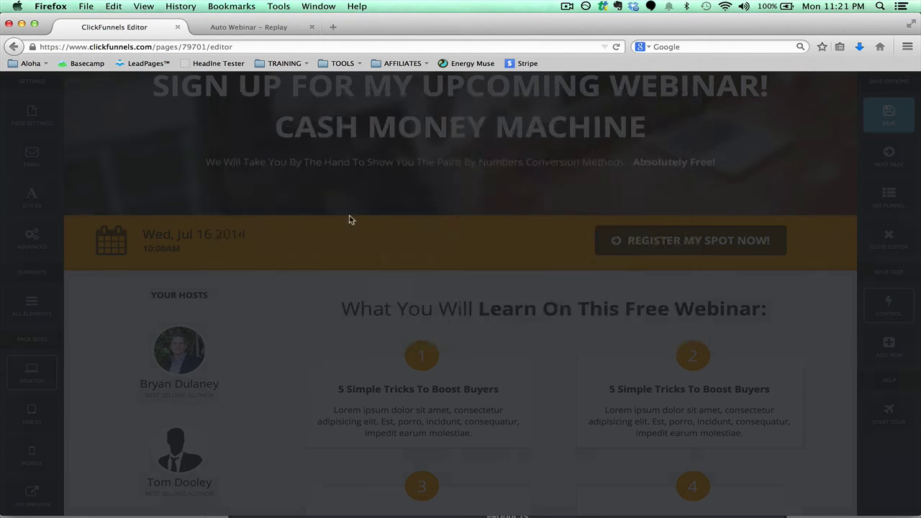
Step: Review the page's Advanced settings: webinar, social shares, exit pop, Hello Bar and Quick Send
click(33, 193)
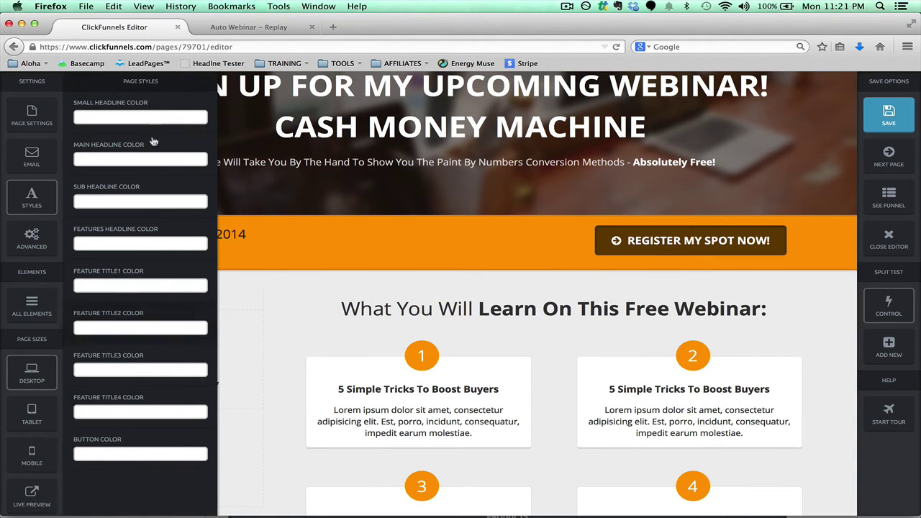
click(36, 239)
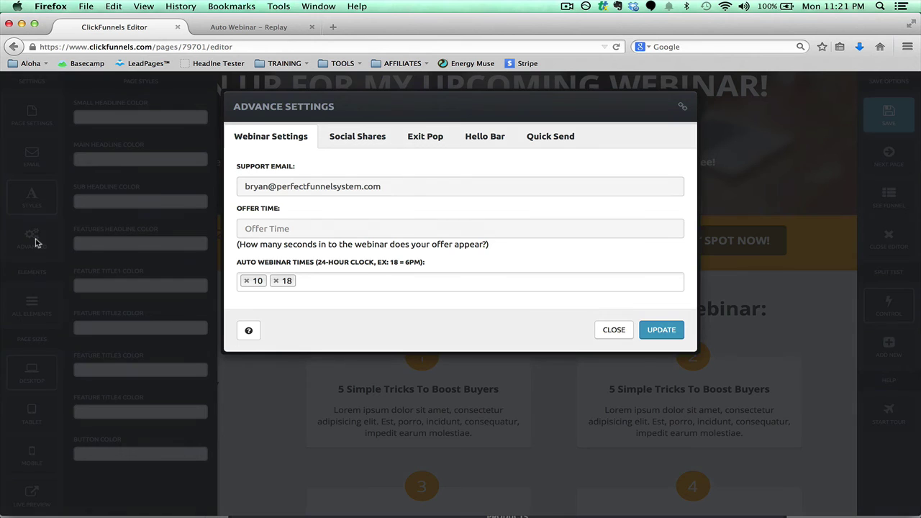
click(361, 142)
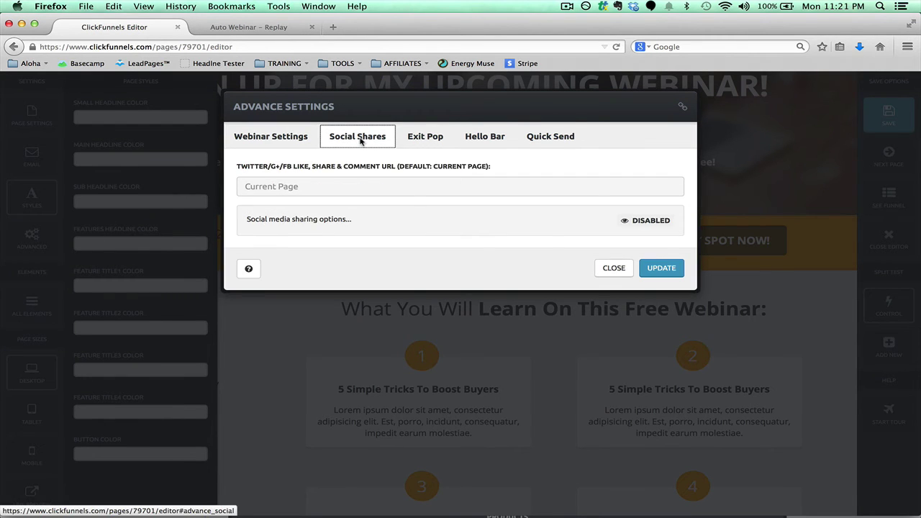
click(433, 138)
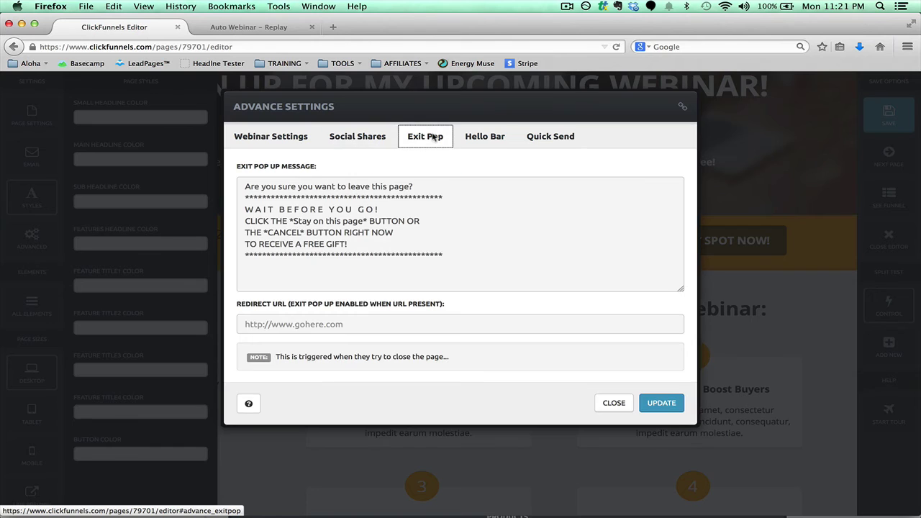
click(482, 138)
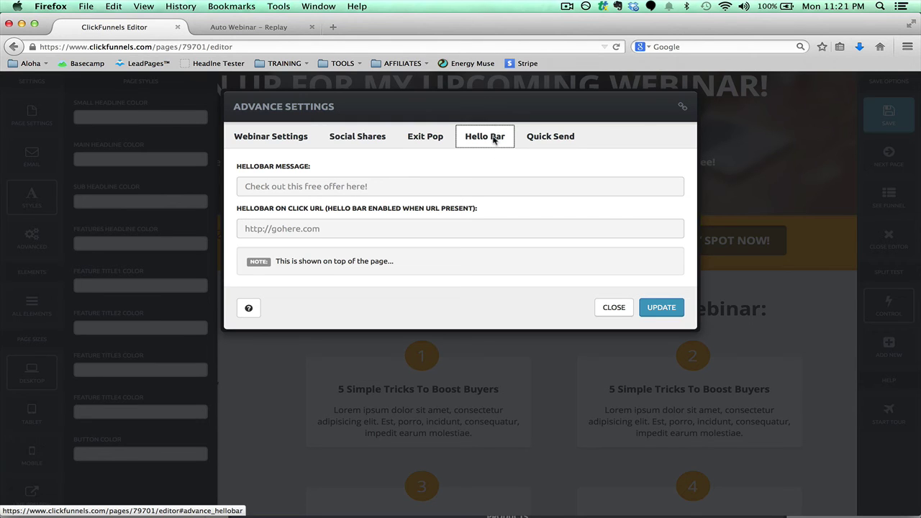
click(549, 137)
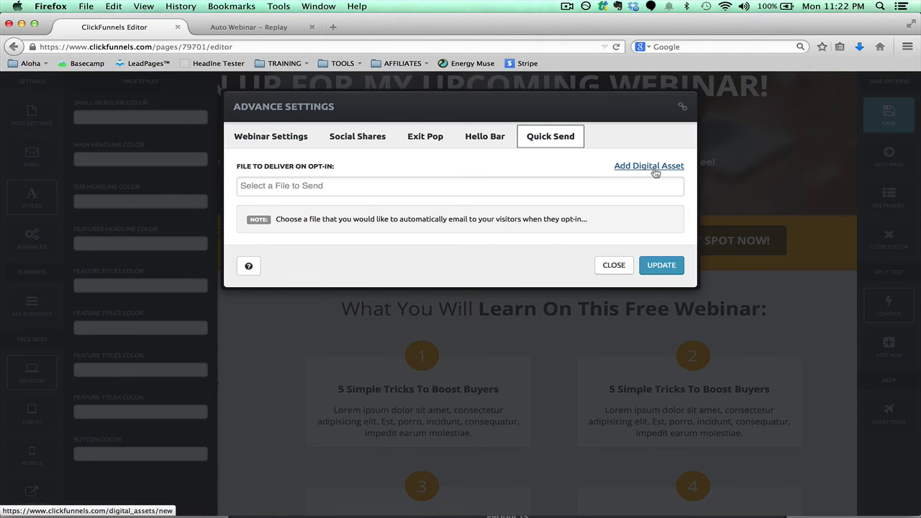
click(614, 265)
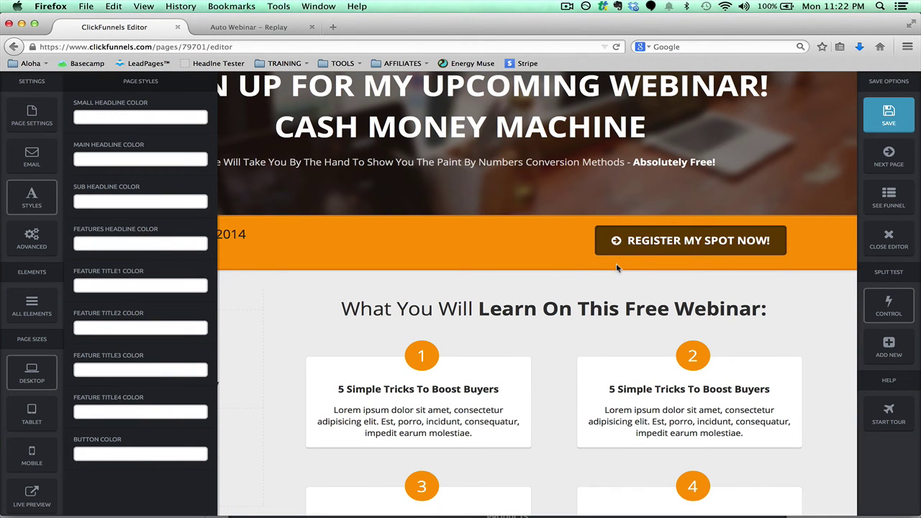
Step: Exit the editor with Save and Continue, then look over the Automated Webinar Funnel steps
click(892, 241)
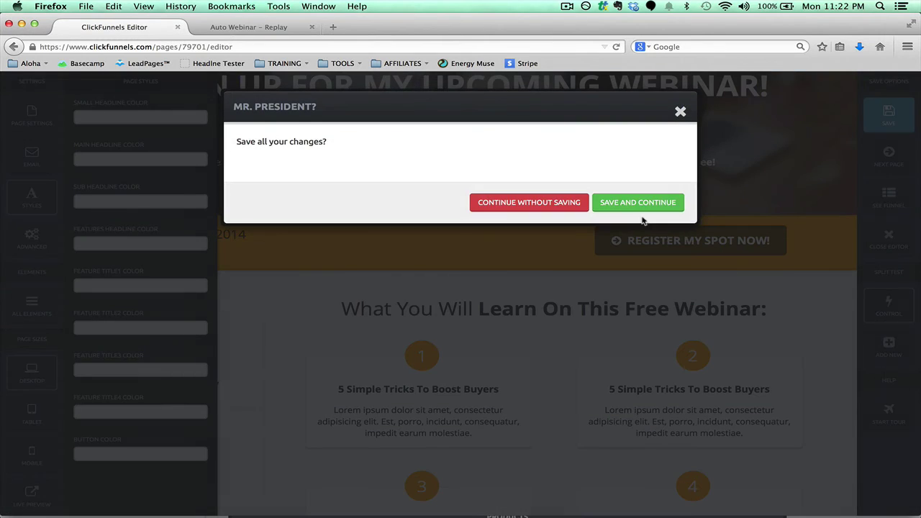
click(636, 205)
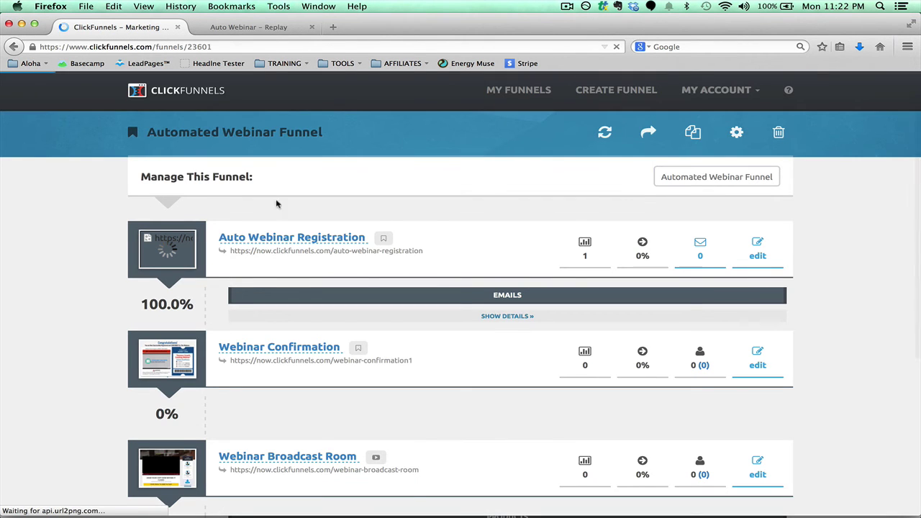
scroll(74, 282, down, 3)
scroll(74, 282, down, 3)
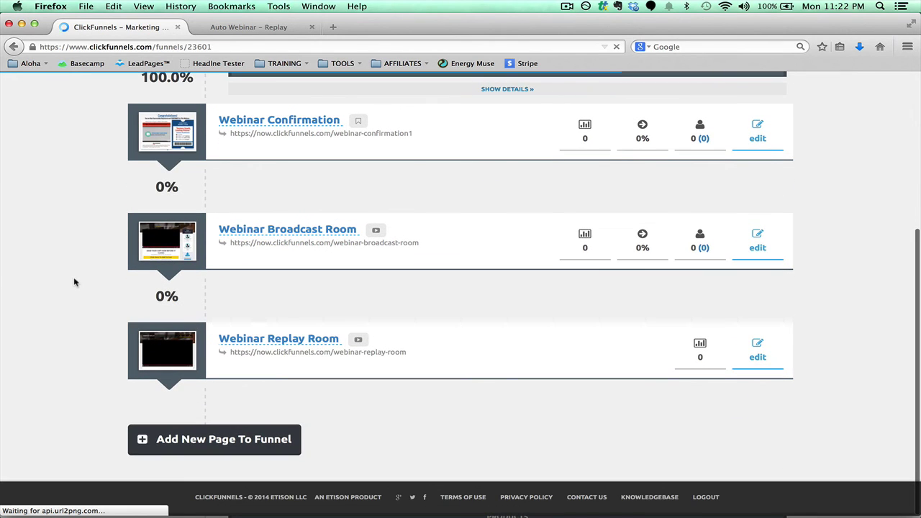
scroll(74, 282, up, 2)
scroll(74, 282, up, 4)
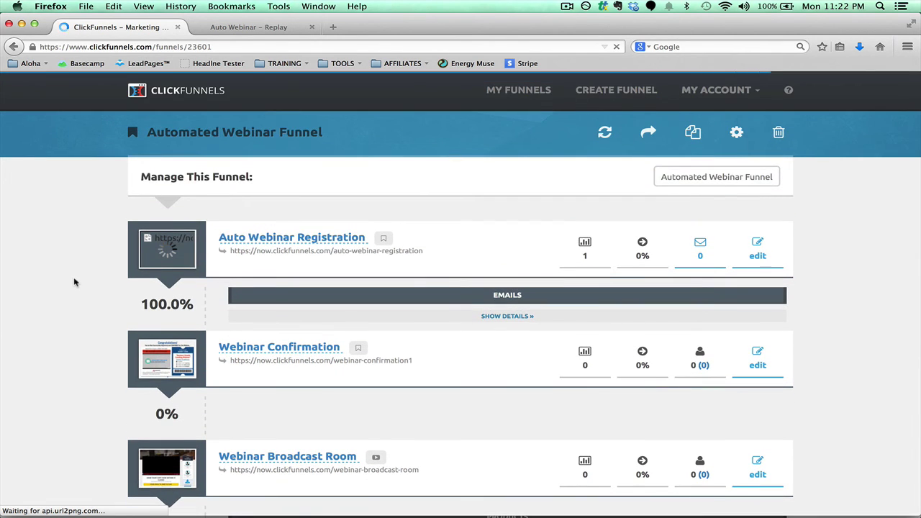